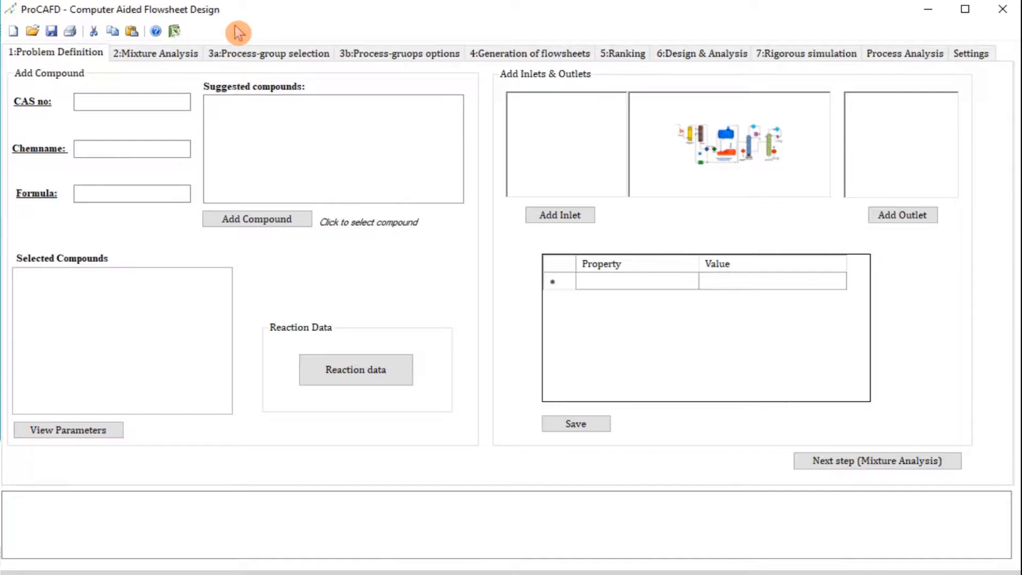
Step: Look up propylene by chemical name and add PROPYLENE (C3H6) to the selected compounds
click(138, 146)
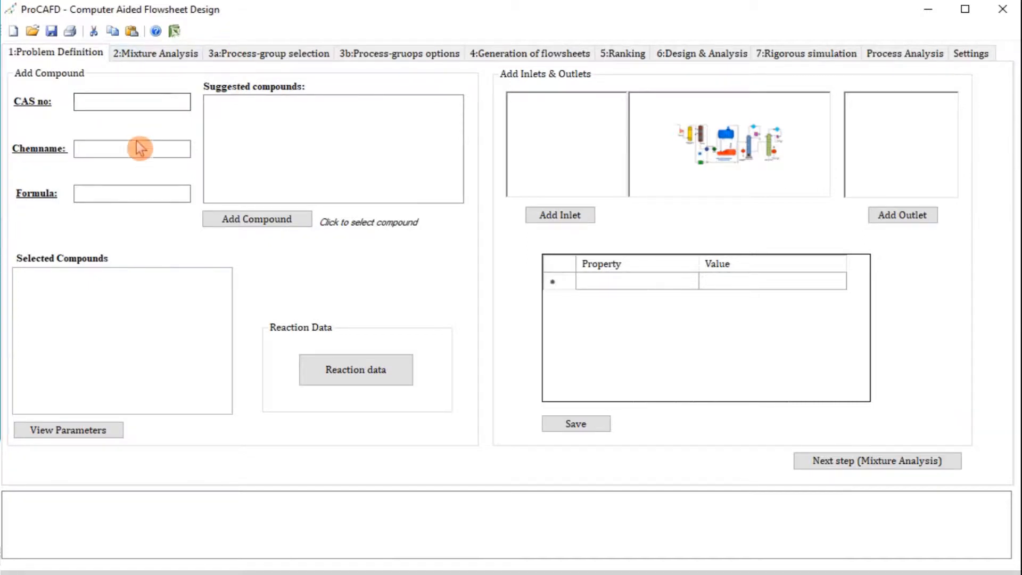
text(pro)
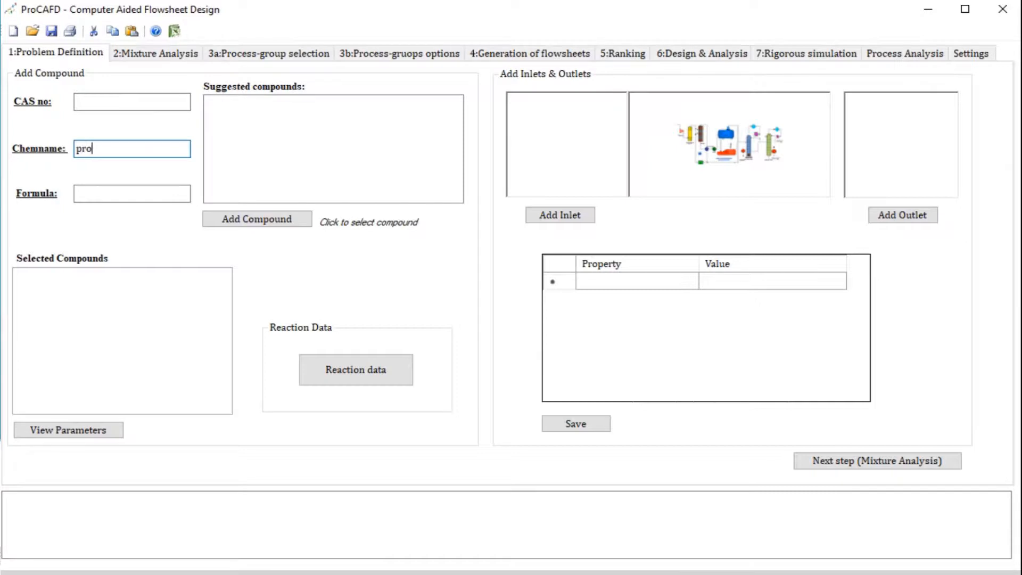
text(pylene)
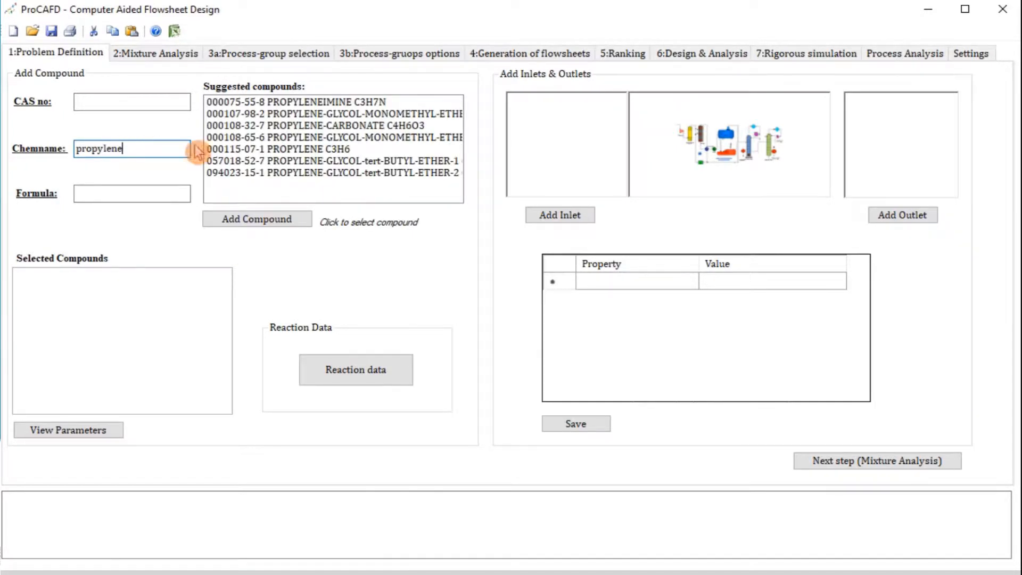
click(260, 151)
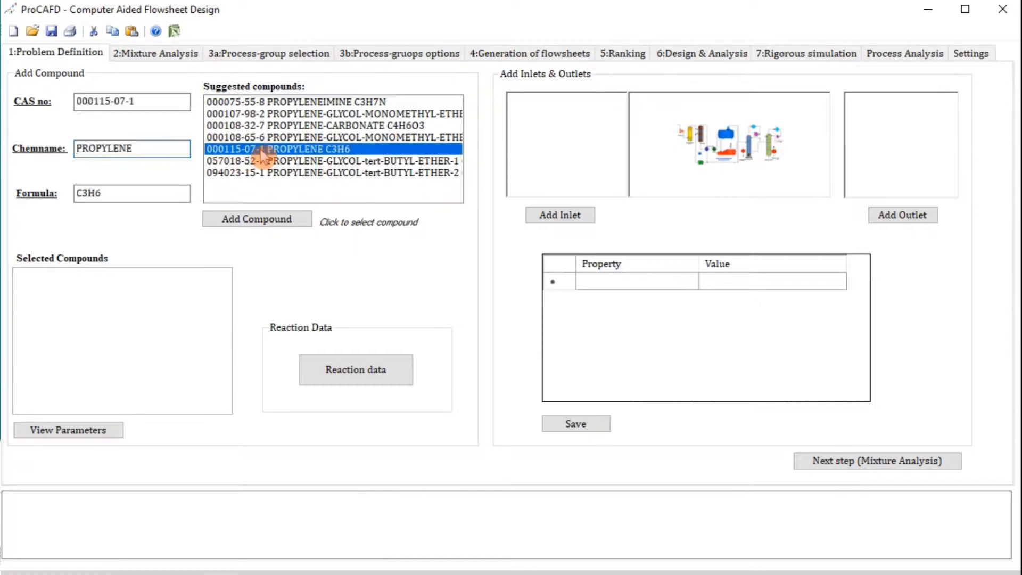
click(268, 219)
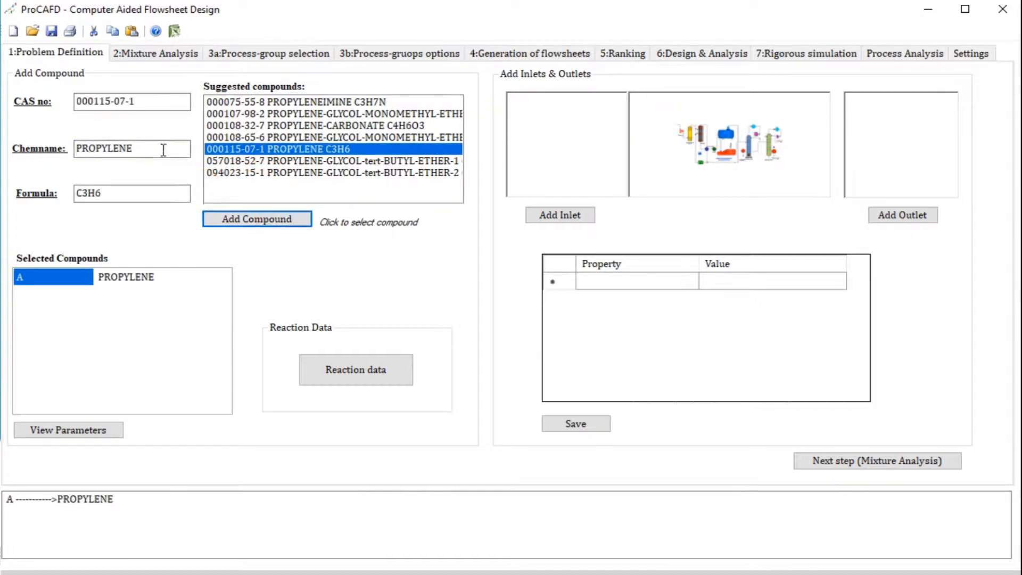
Step: Look up propane by chemical name and add PROPANE (C3H8) to the selected compounds
double_click(164, 150)
text(propane)
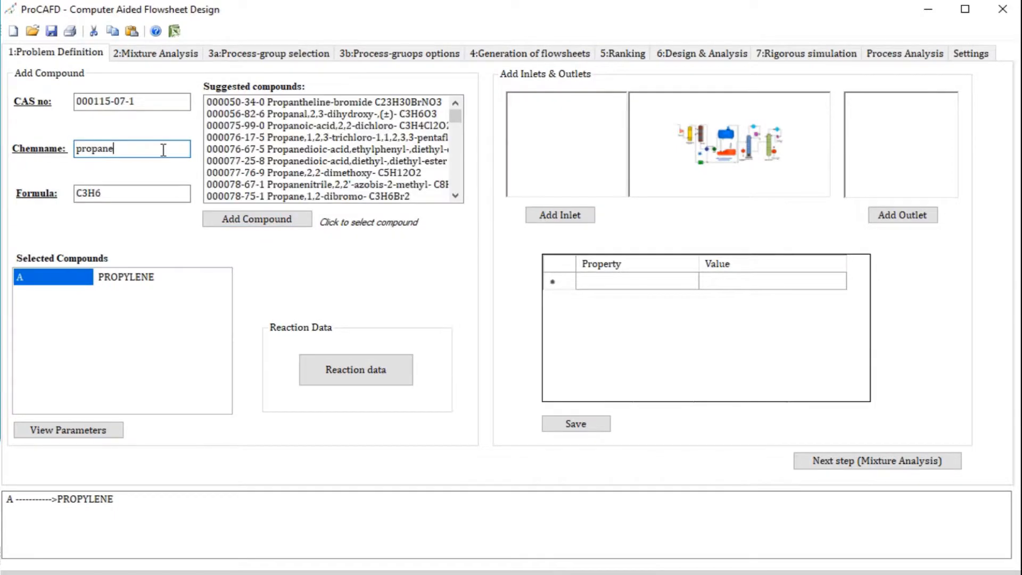
scroll(367, 144, down, 1)
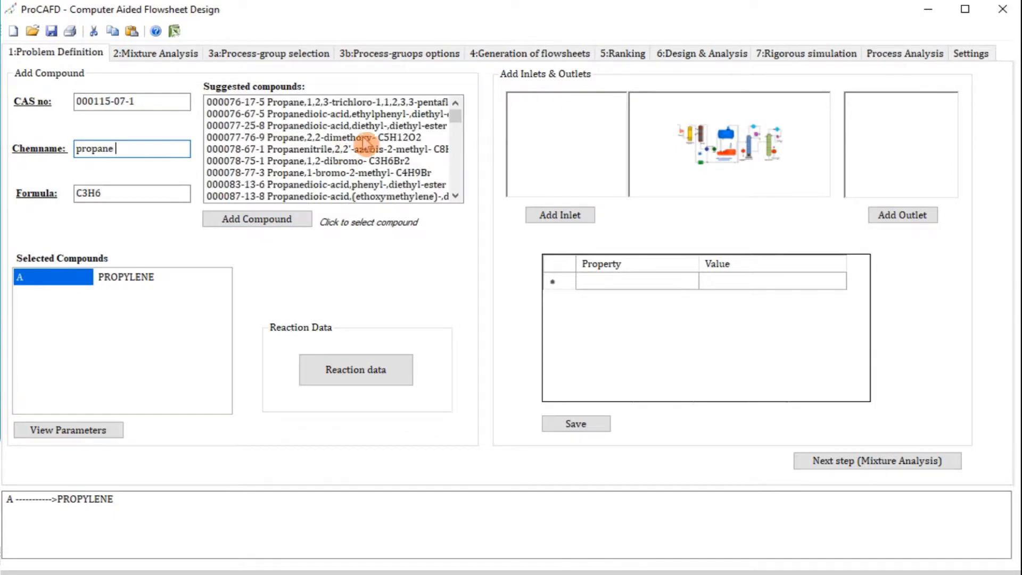
drag(456, 121, 402, 201)
click(402, 201)
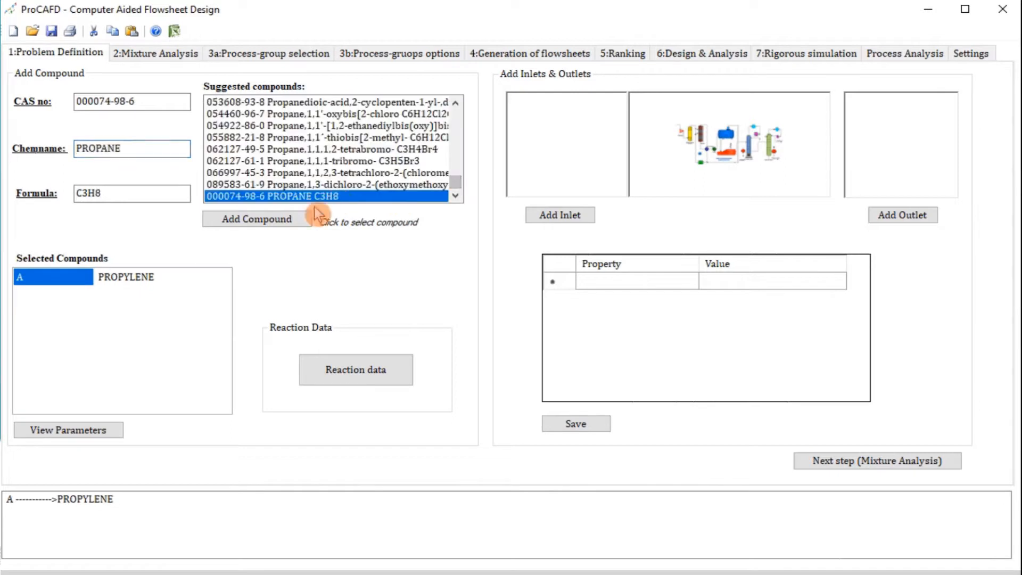
click(269, 219)
Step: Look up the formula C6H6 and add Benzene to the selected compounds
double_click(138, 193)
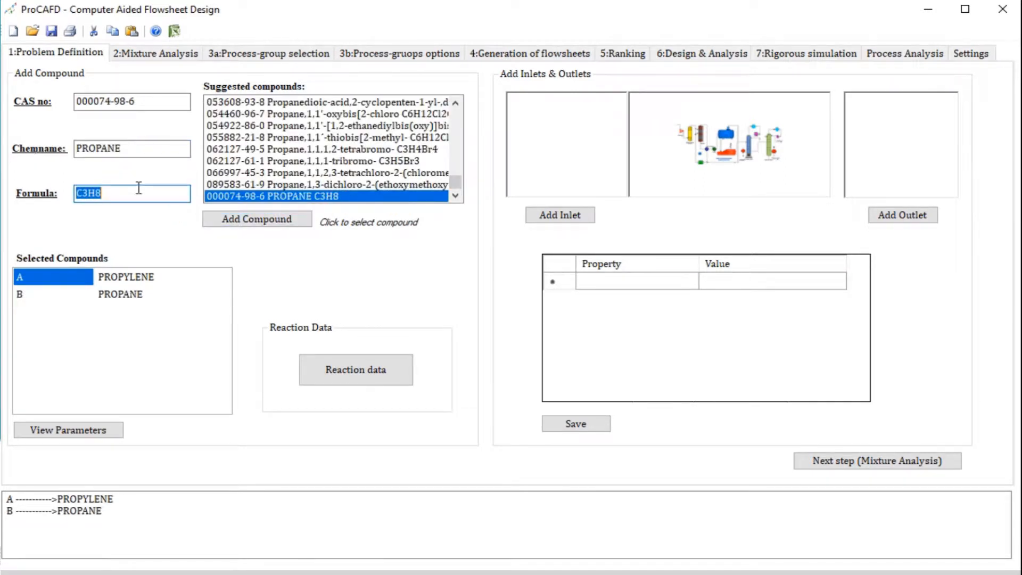
text(c6)
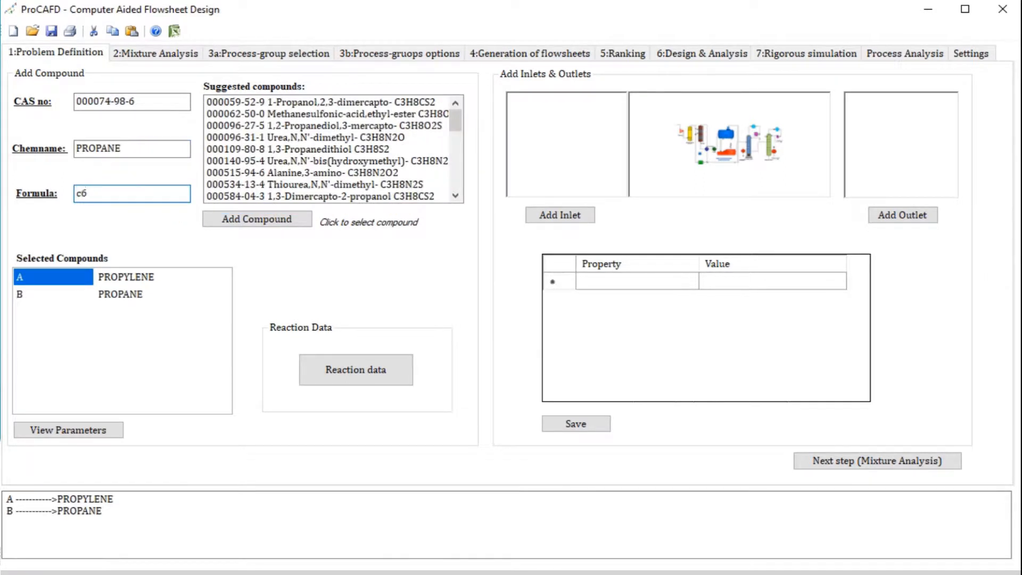
text(h6)
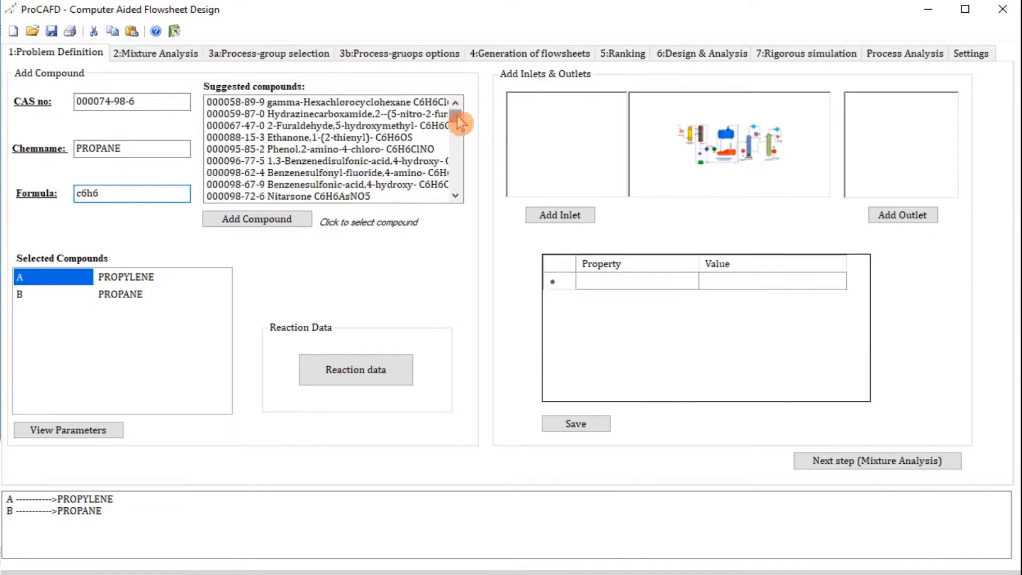
drag(460, 122, 460, 176)
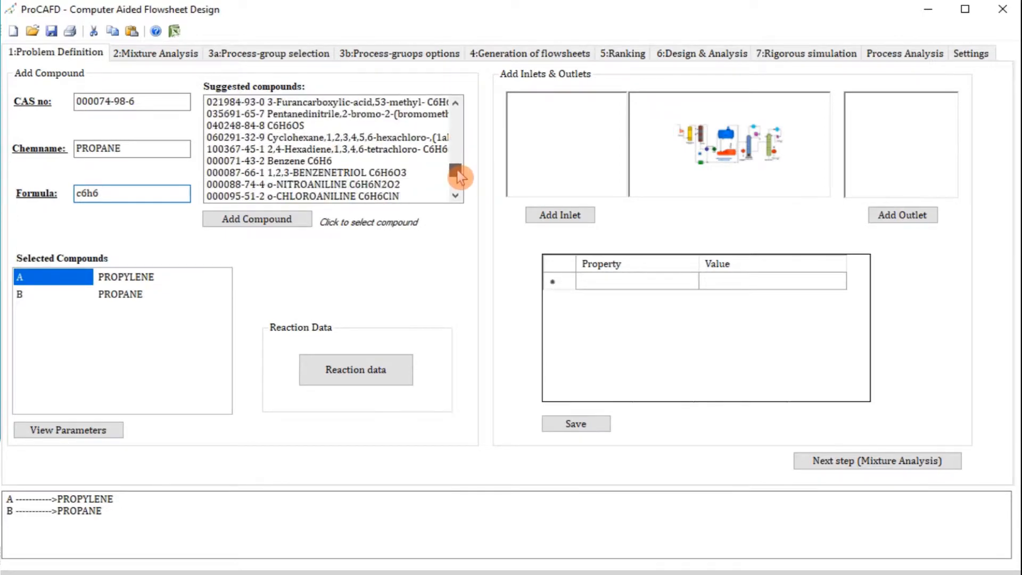
click(320, 161)
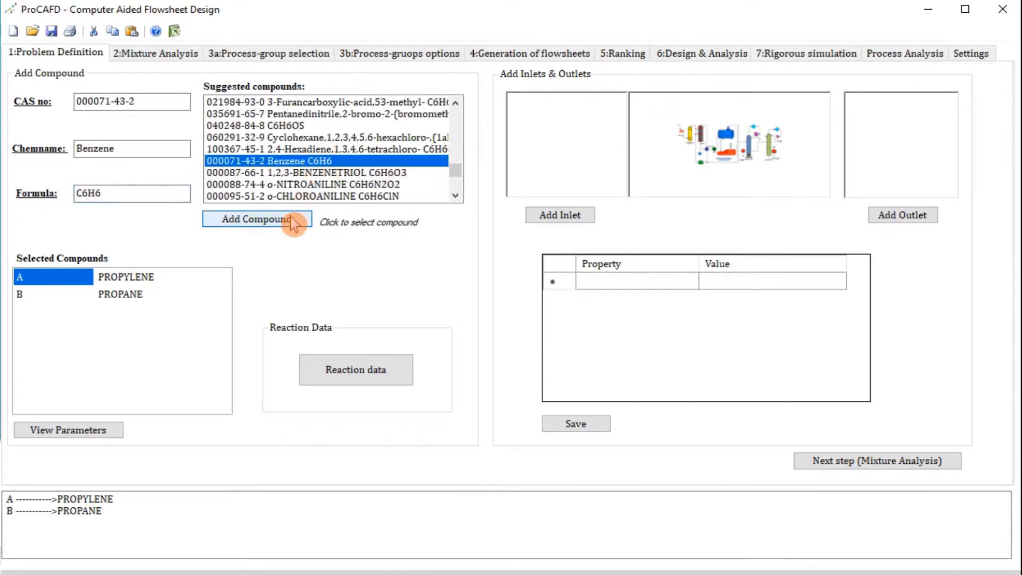
click(293, 220)
Step: Look up cumene by chemical name and add CUMENE (C9H12) to the selected compounds
double_click(146, 150)
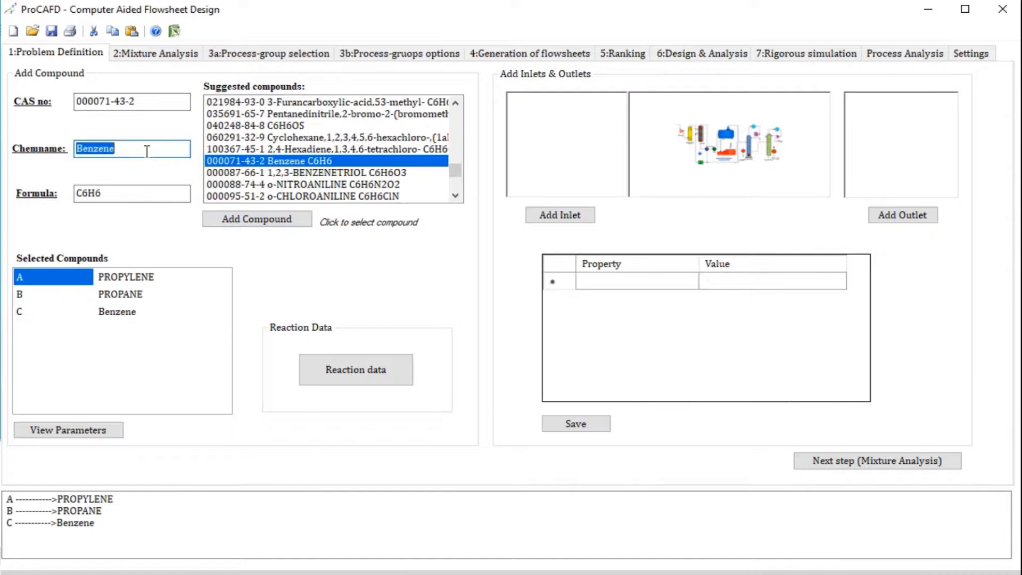
text(cumene)
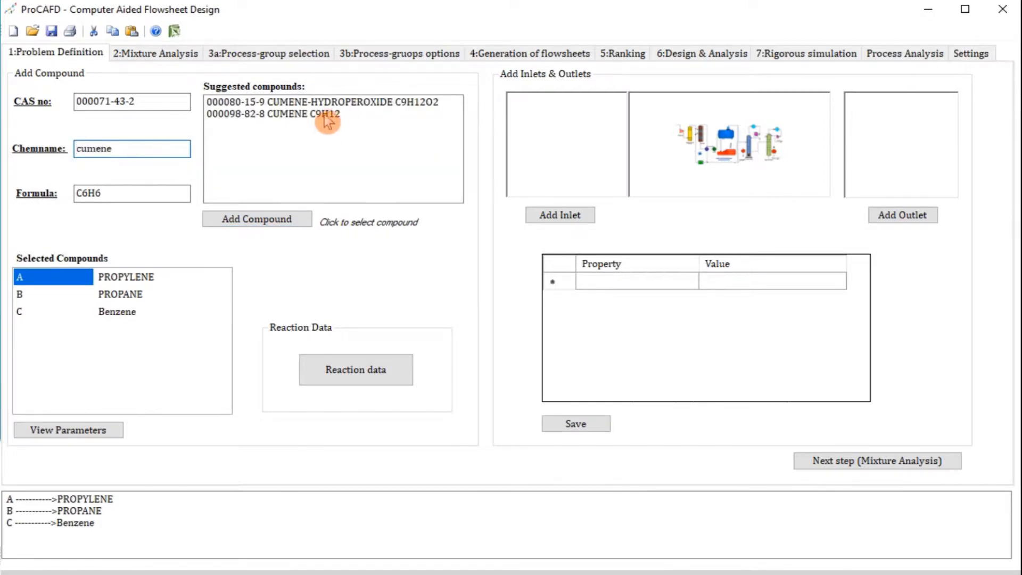
click(322, 115)
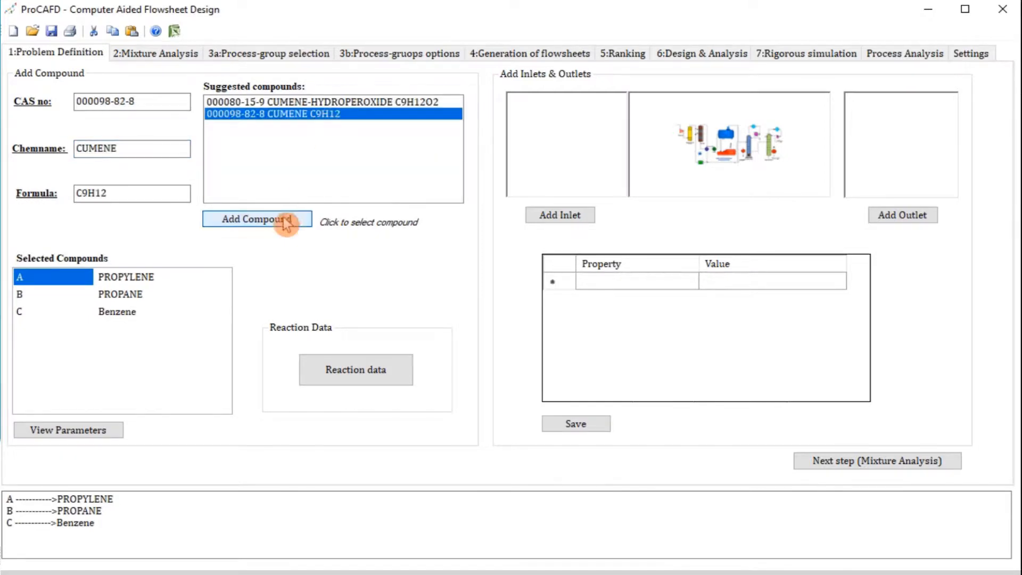
click(286, 219)
Step: Look up "p-diis" by chemical name and add p-DIISOPROPYLBENZENE (C12H18) to the selected compounds
double_click(123, 145)
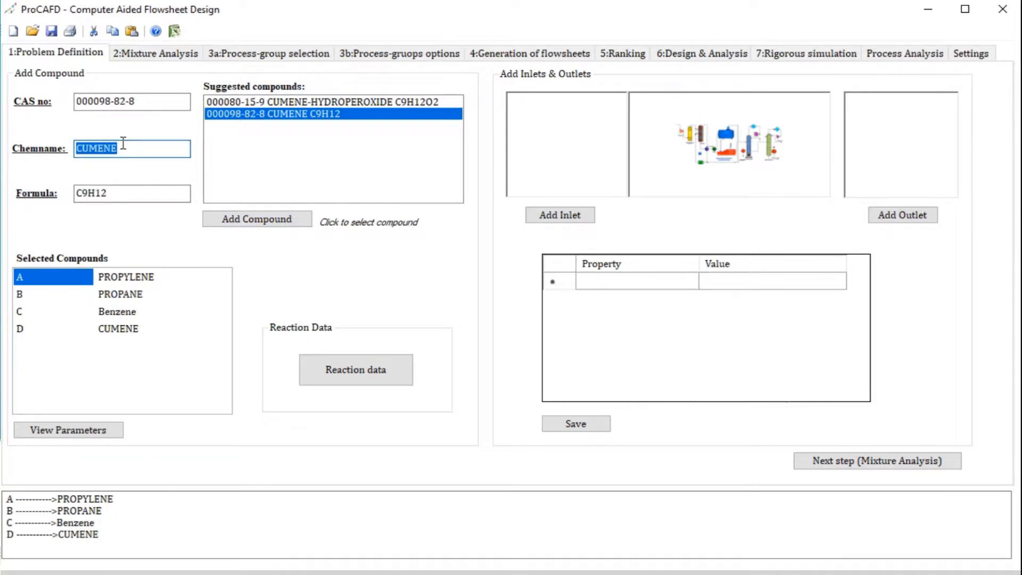
text(p)
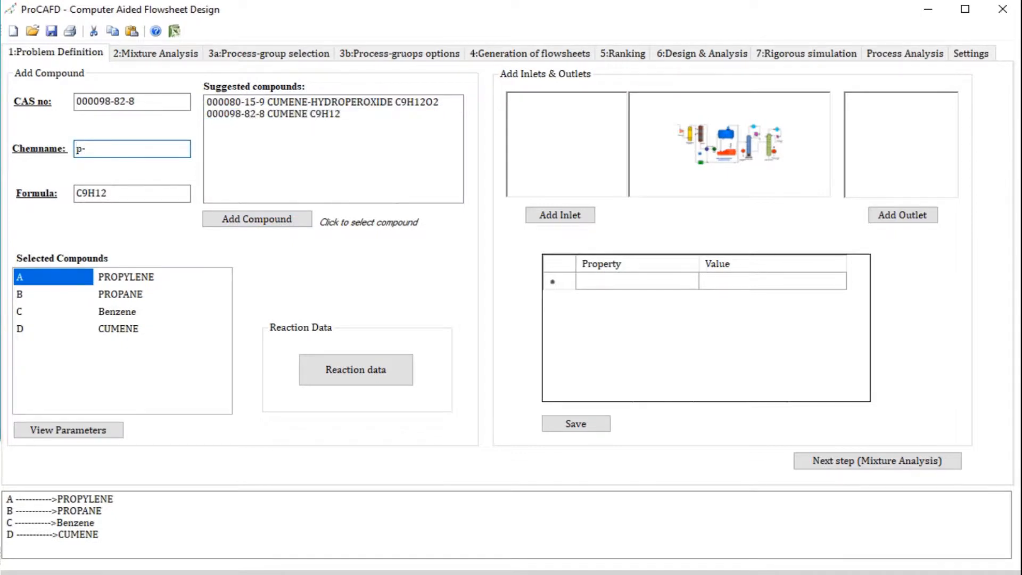
text(-diid)
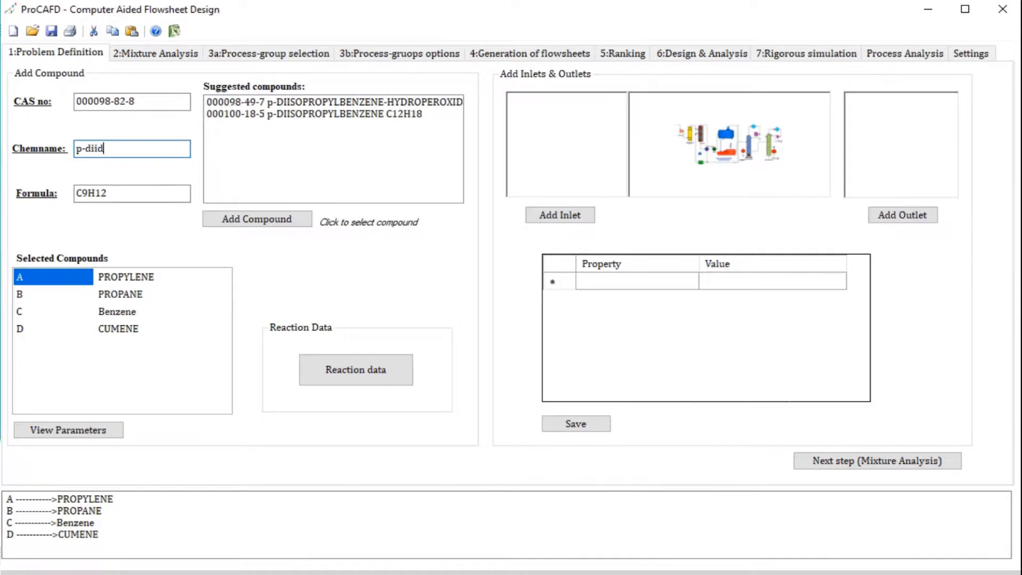
key(BackSpace)
text(s)
click(264, 115)
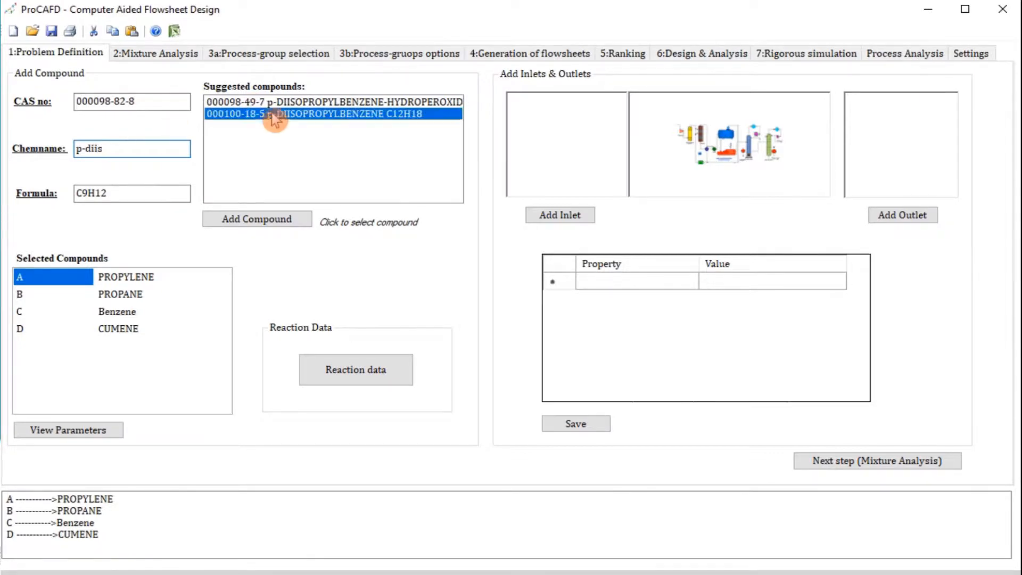
click(260, 225)
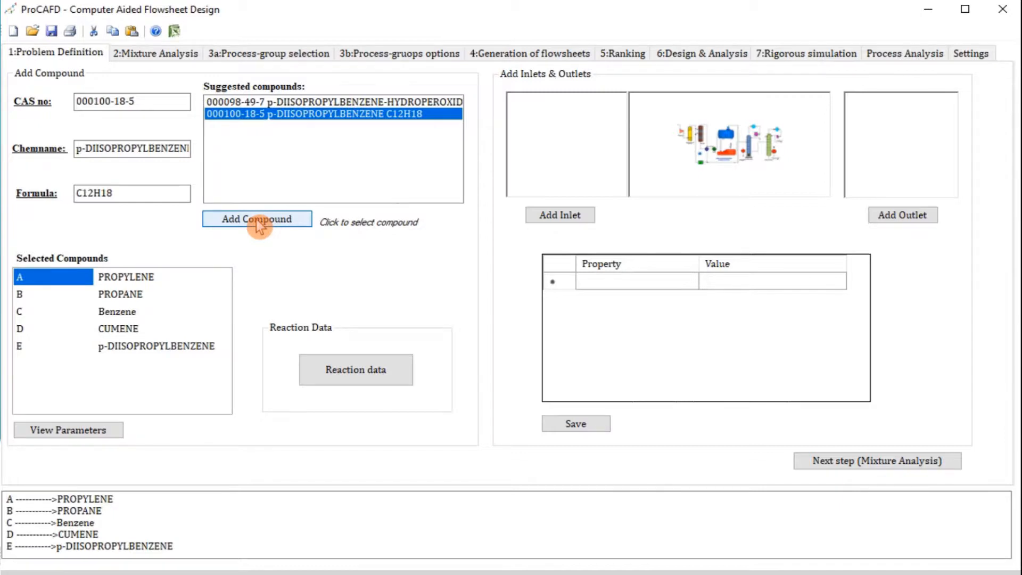
Step: Add two inlet streams and four outlet streams to the process
click(564, 216)
click(570, 221)
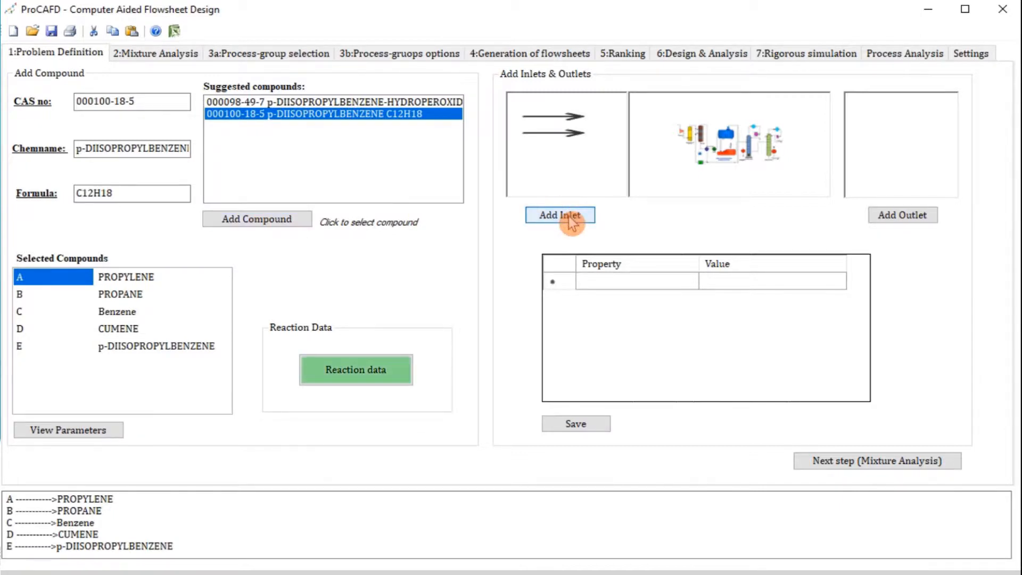
click(896, 216)
click(898, 218)
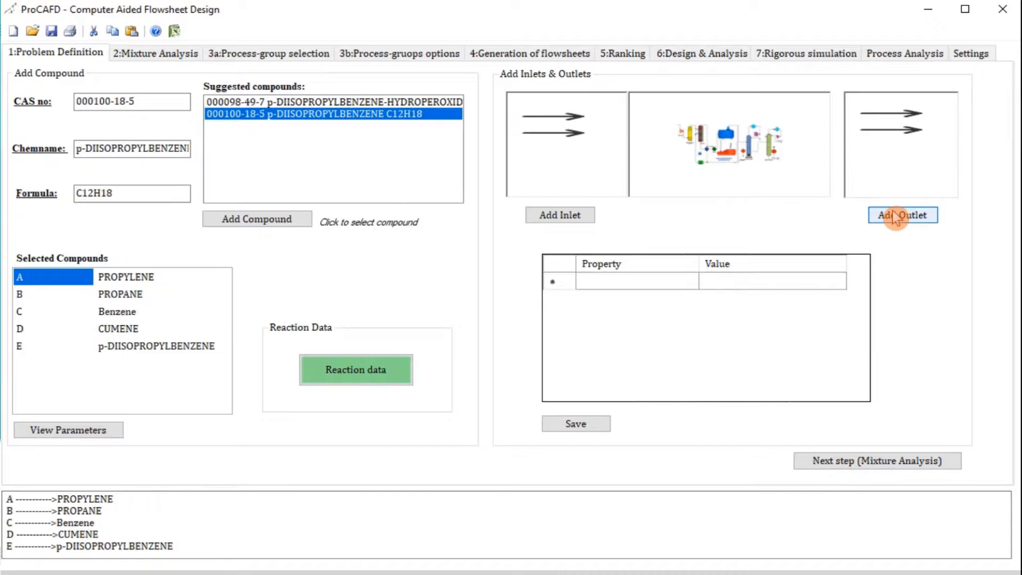
click(896, 216)
click(896, 216)
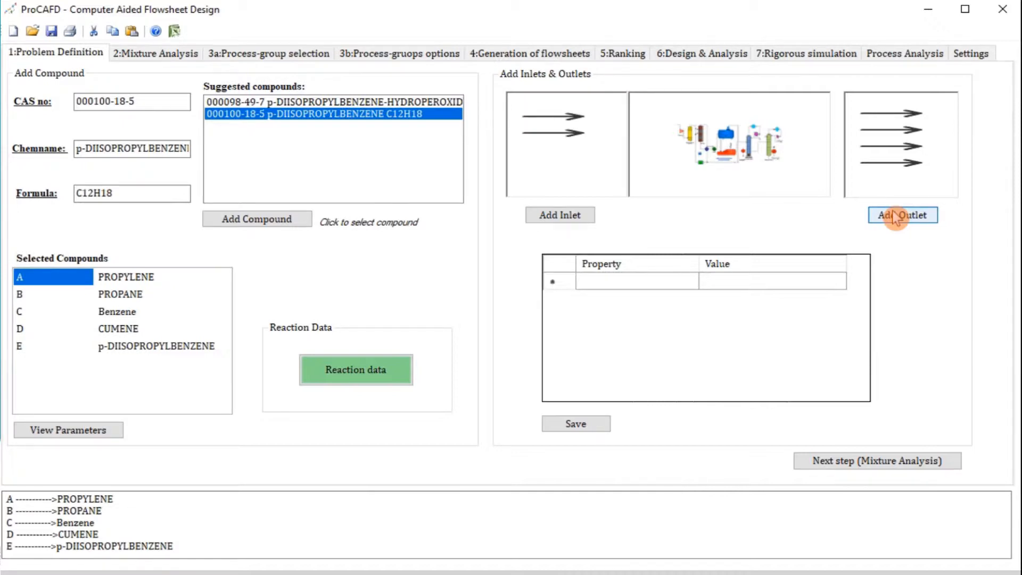
Step: For inlet 1, set the fraction of compound A to 0.95 and compound B to 0.05
click(571, 123)
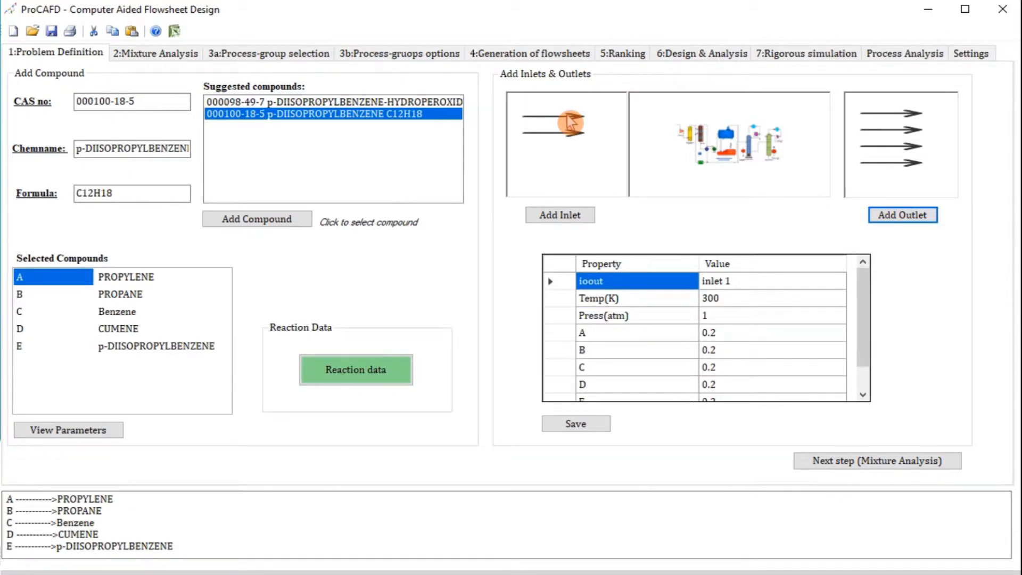
click(747, 333)
click(746, 332)
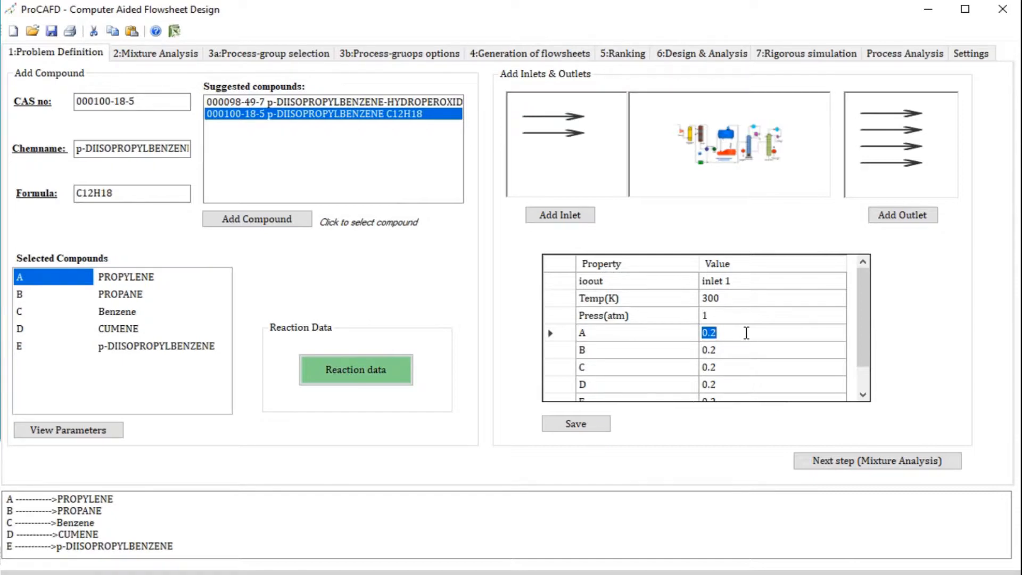
text(0.95)
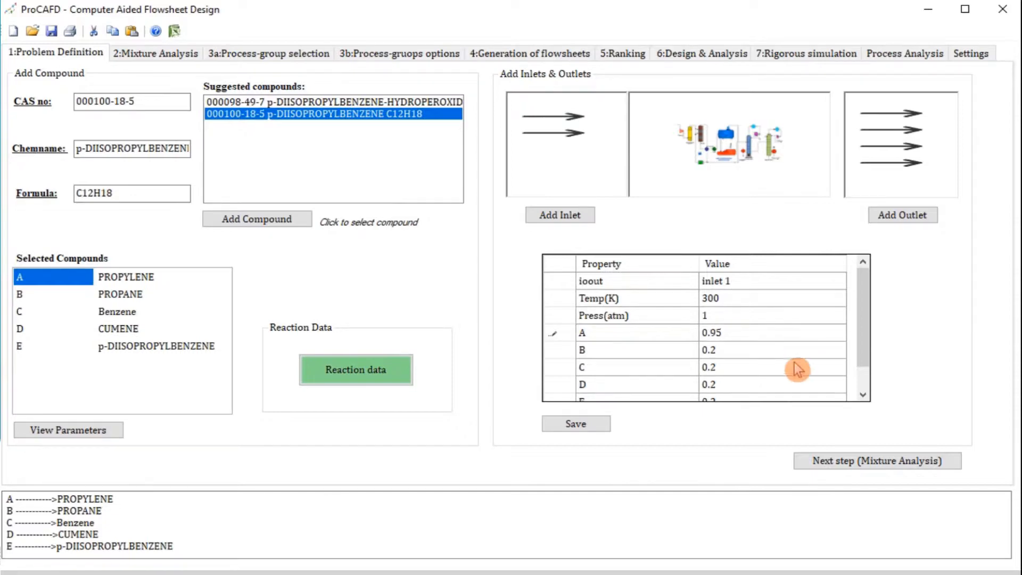
click(756, 350)
click(756, 350)
text(0)
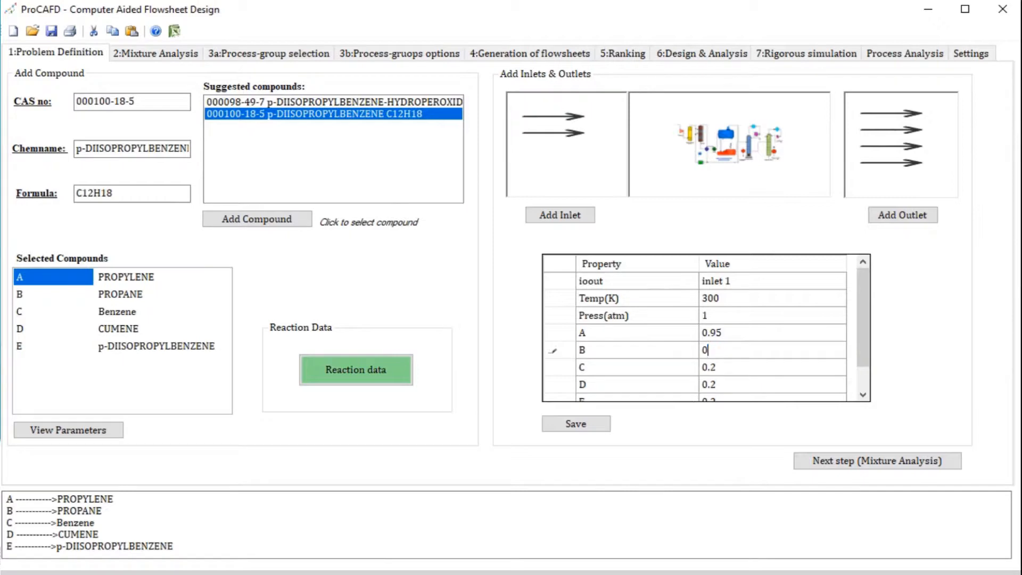
text(.05)
Step: Set the fractions of compounds C, D and E in inlet 1 to 0 and save the stream
click(776, 372)
click(776, 371)
text(0)
click(772, 384)
click(772, 383)
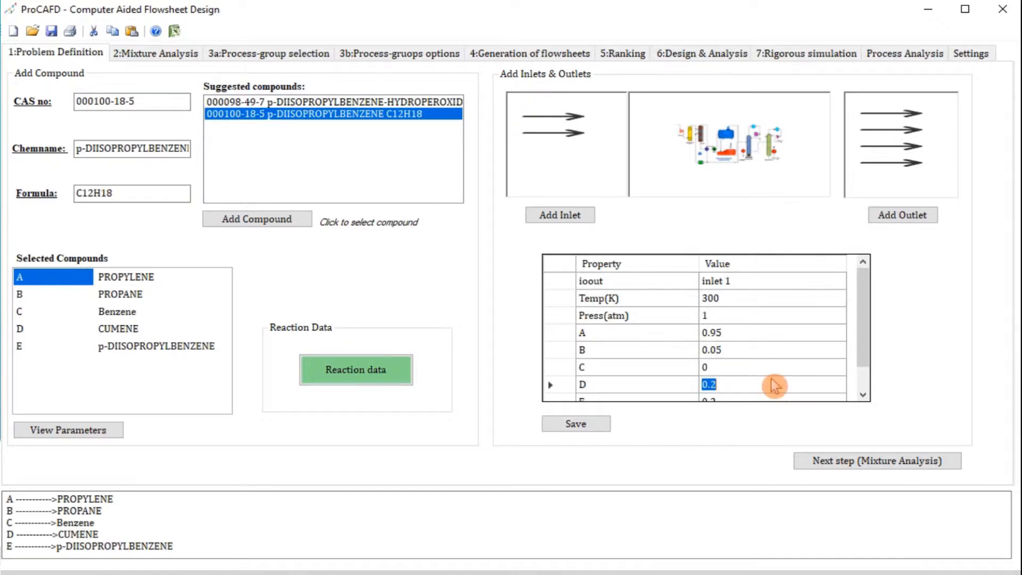
scroll(760, 379, down, 1)
click(759, 367)
text(0)
click(742, 353)
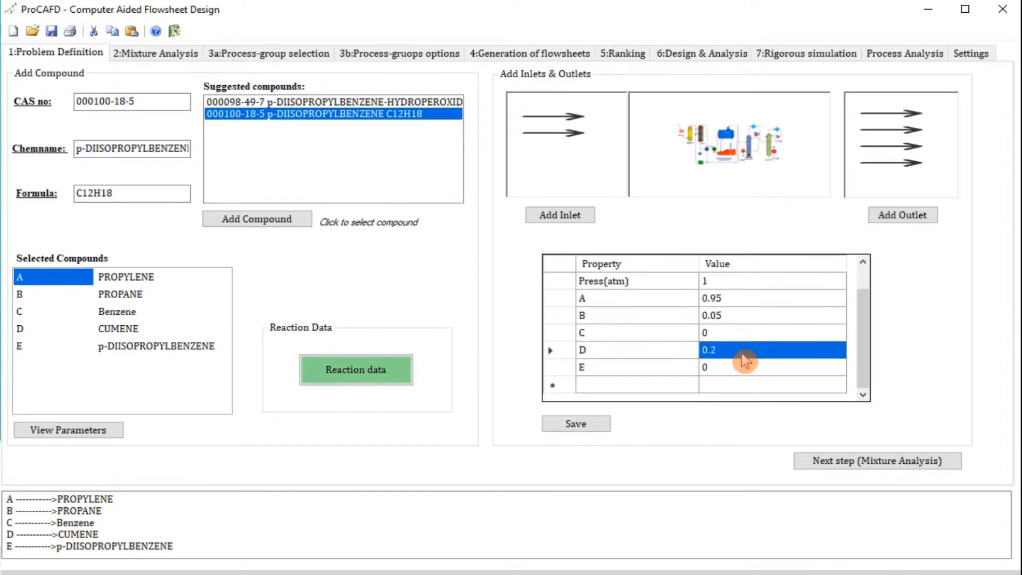
click(742, 353)
text(0)
scroll(707, 366, up, 1)
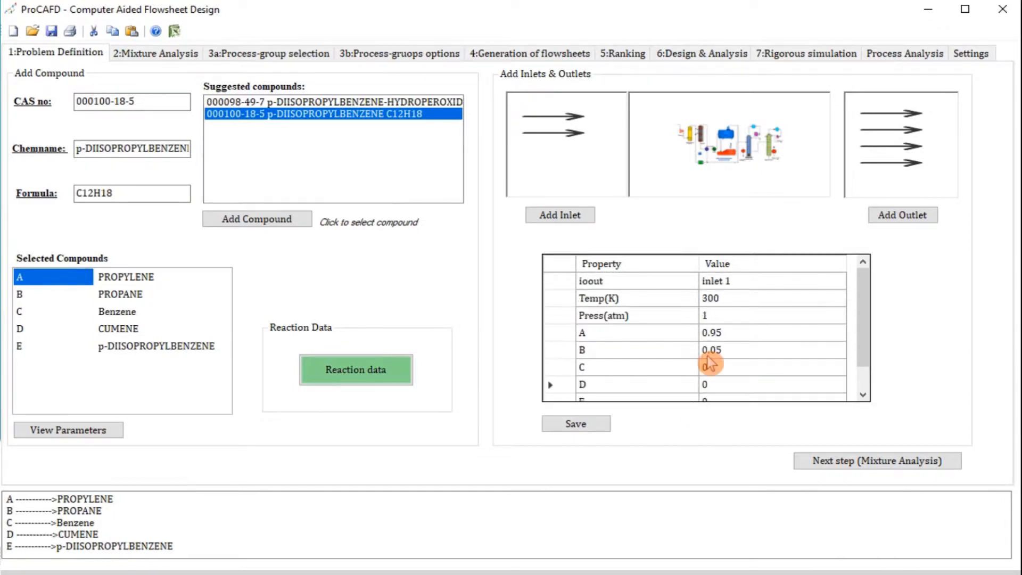
click(589, 424)
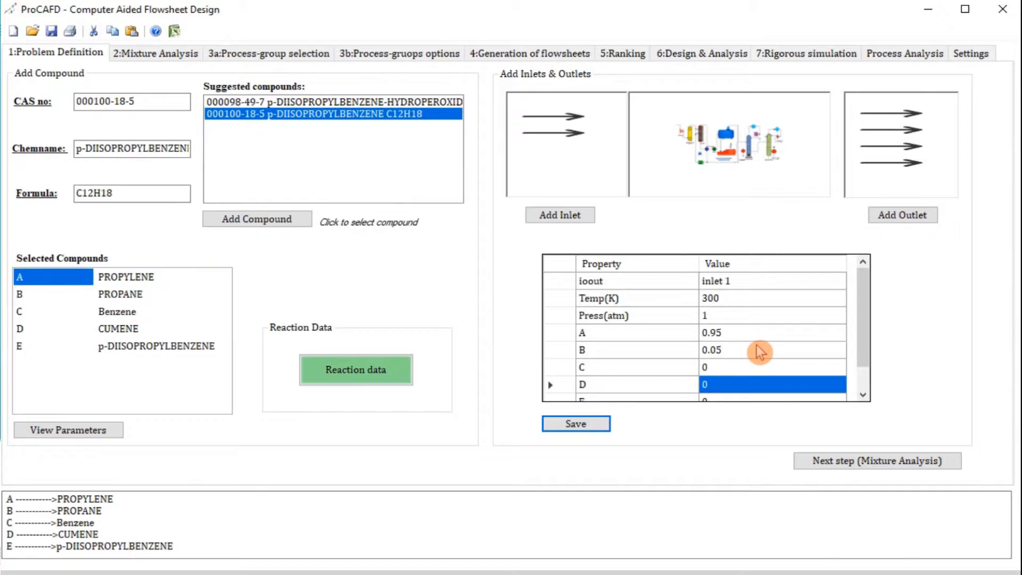
scroll(760, 352, down, 1)
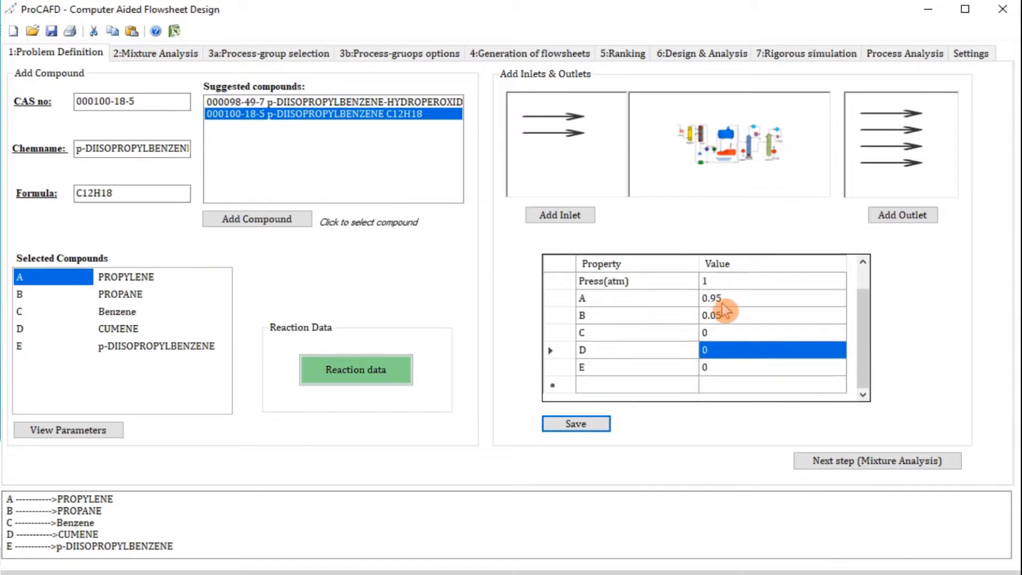
Step: For inlet 2, set the fractions of compounds A and B to 0 and compound C to 1
click(565, 141)
click(752, 332)
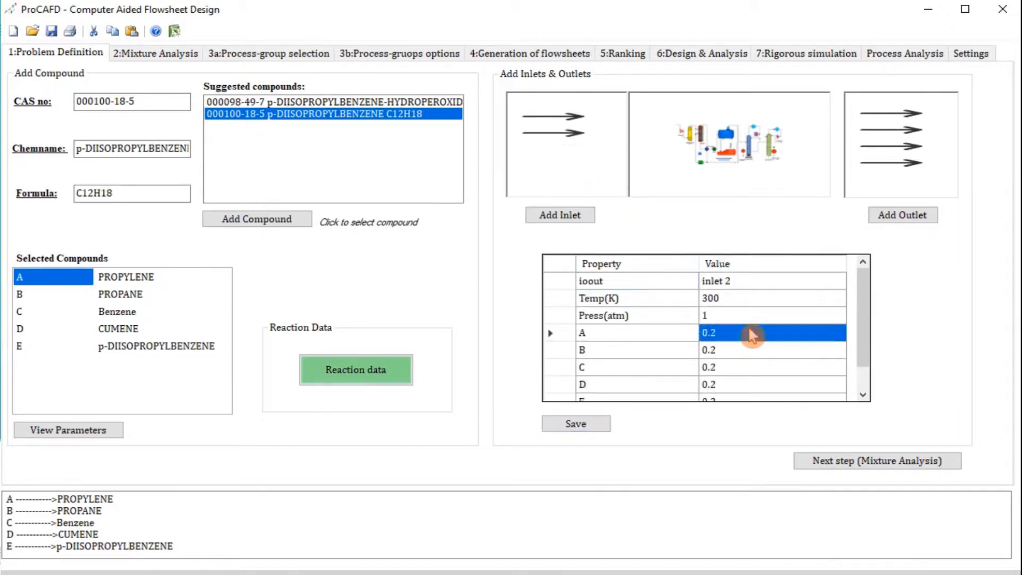
click(751, 330)
text(0)
click(751, 349)
text(0)
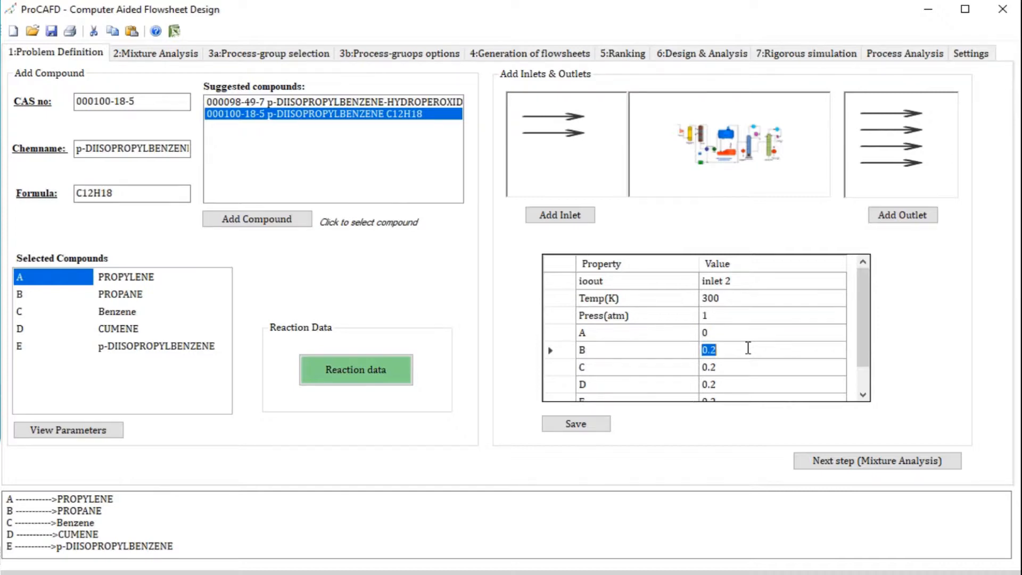
click(748, 367)
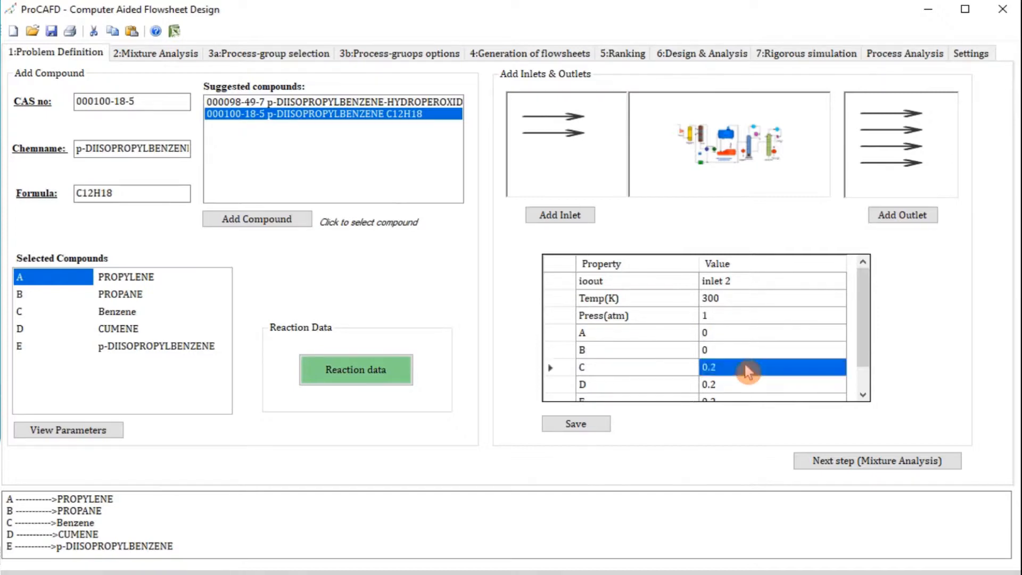
click(747, 365)
text(1)
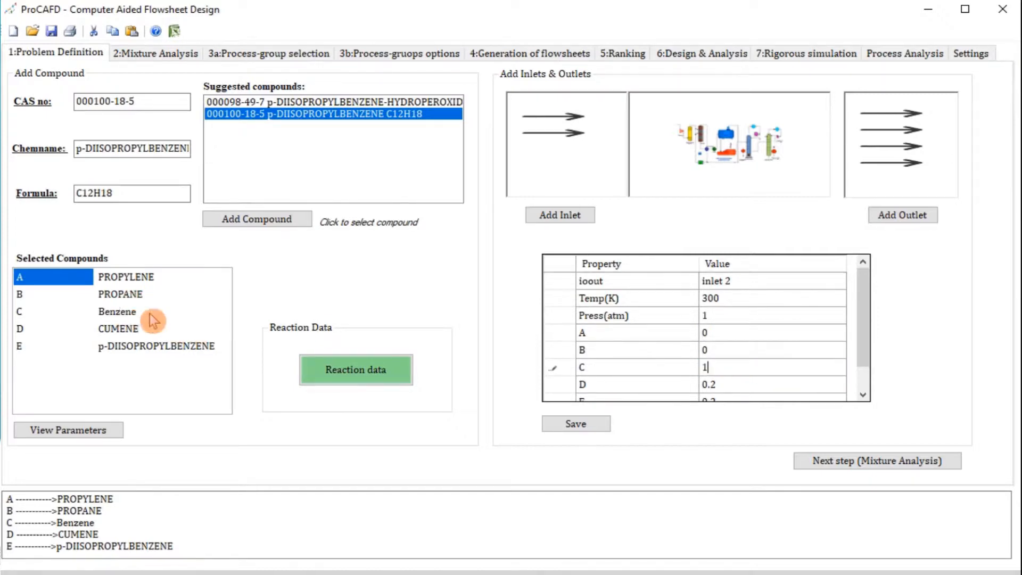
Step: Set the fractions of compounds D and E in inlet 2 to 0 and save the stream
click(730, 381)
click(742, 347)
text(0)
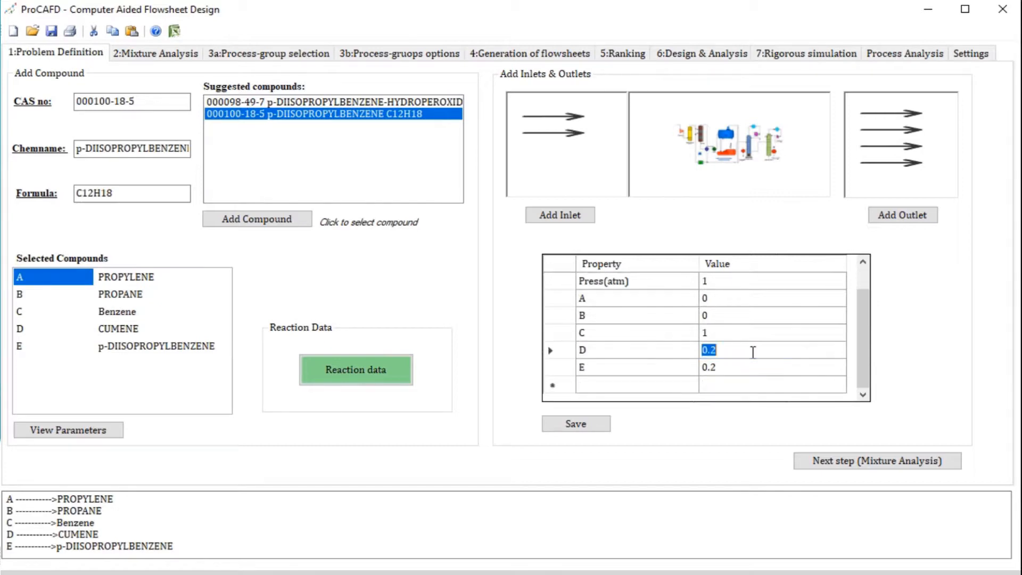
click(748, 365)
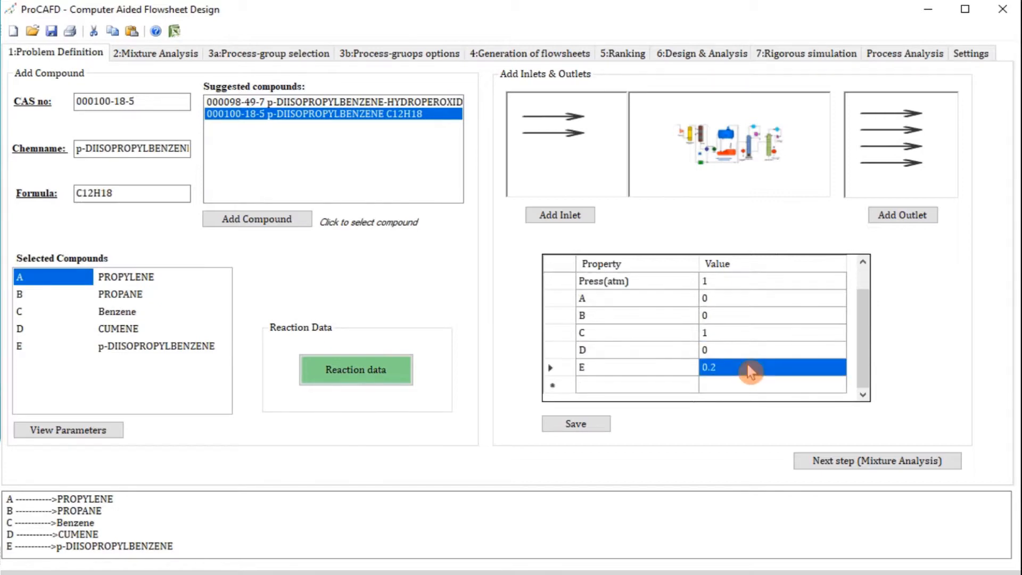
text(0)
click(586, 429)
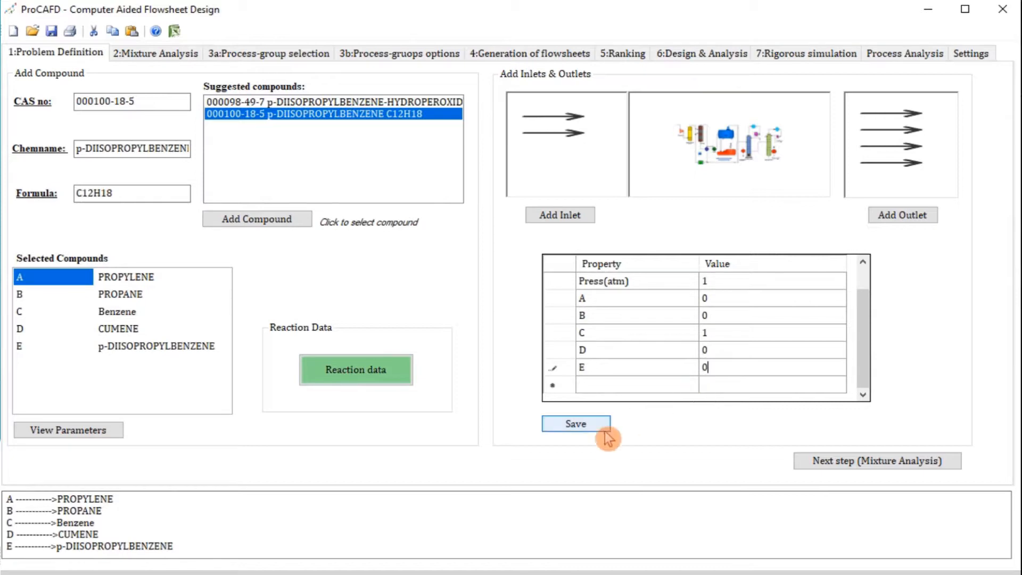
click(586, 427)
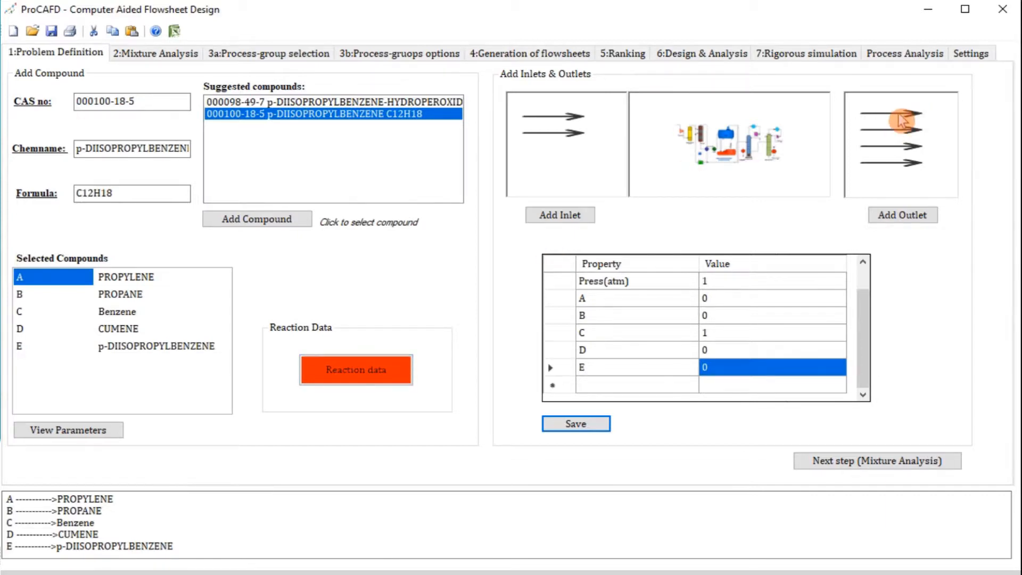
Step: For outlet 1, set the fractions of compounds A, B and C to 0
click(891, 128)
click(746, 332)
click(747, 332)
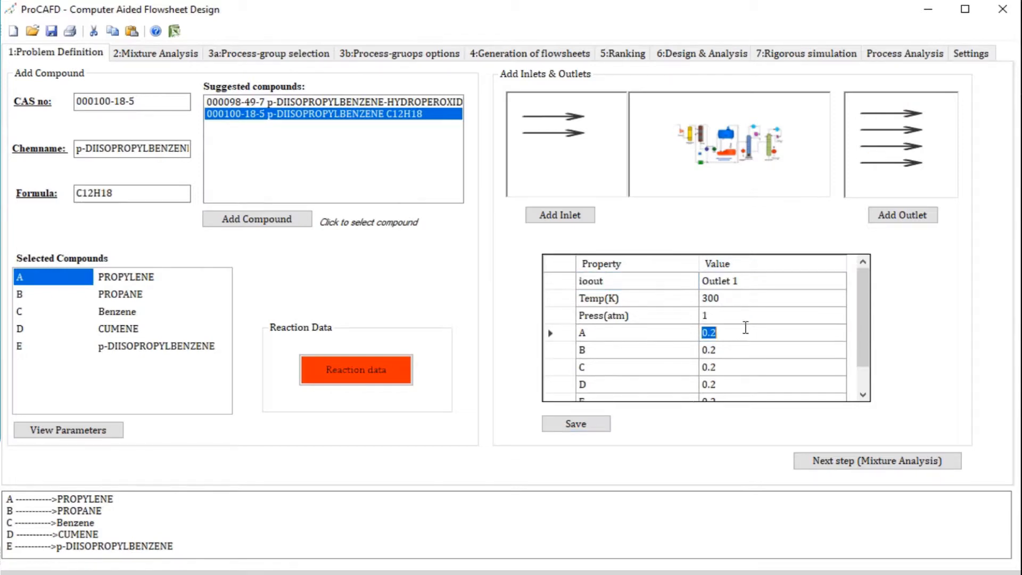
click(747, 351)
text(0)
click(741, 368)
text(0)
Step: Set compound D to 1 and compound E to 0 in outlet 1, and save the stream
scroll(746, 369, down, 1)
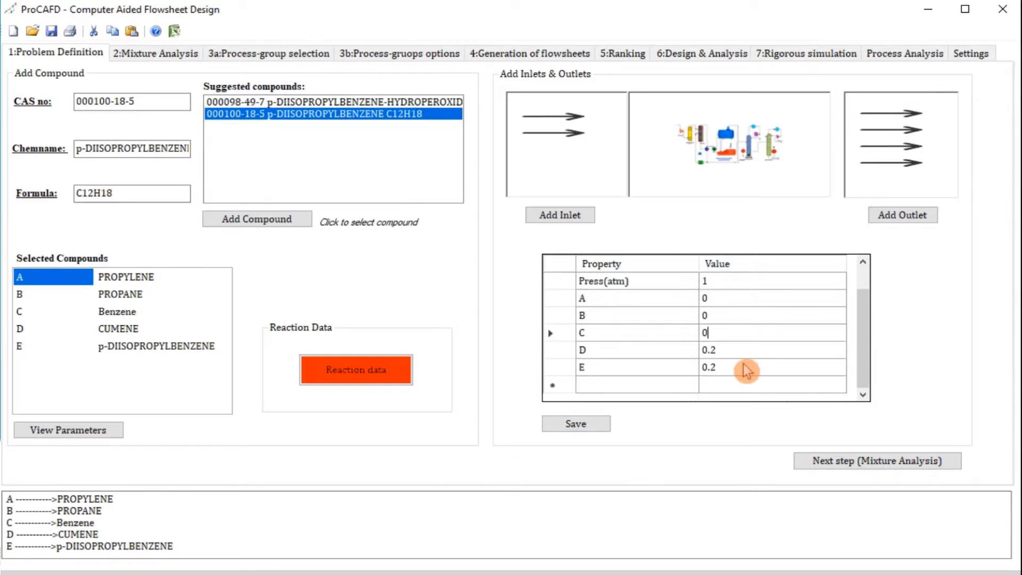
click(745, 352)
text(1)
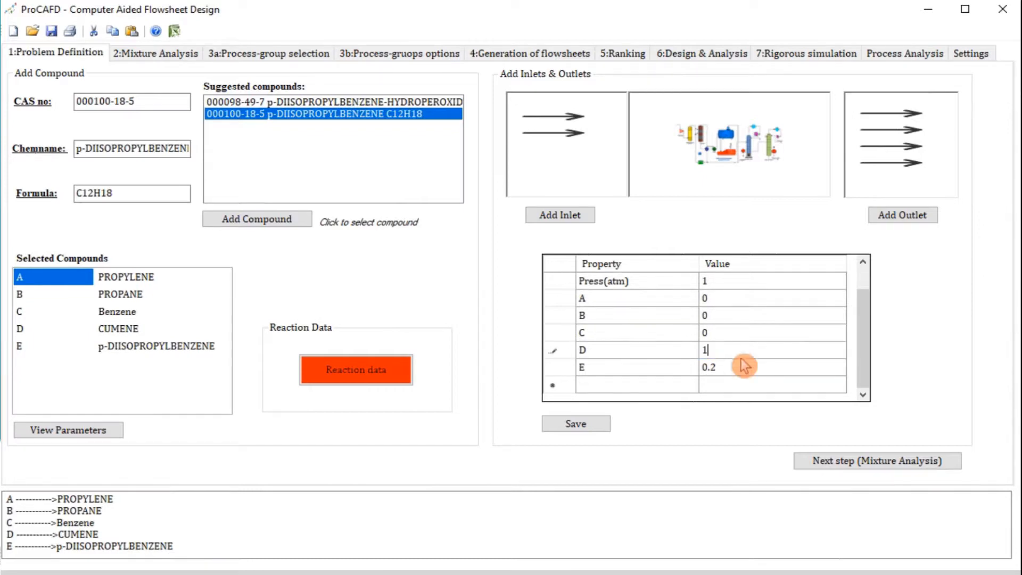
click(733, 367)
click(733, 367)
text(0)
drag(731, 368, 680, 373)
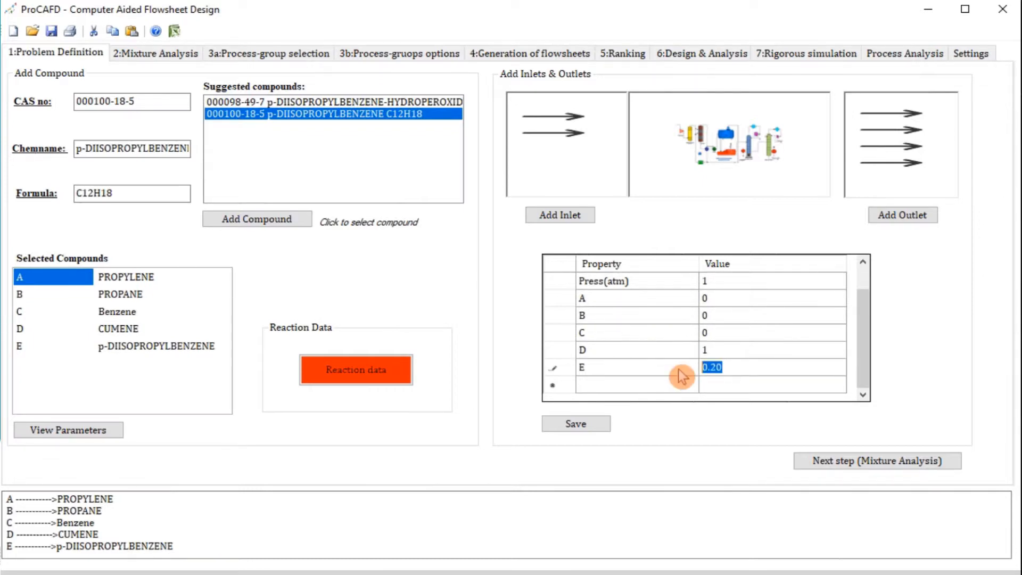
text(0)
click(593, 422)
Step: For outlet 2, set the fractions of compounds A, B and C to 0
click(895, 133)
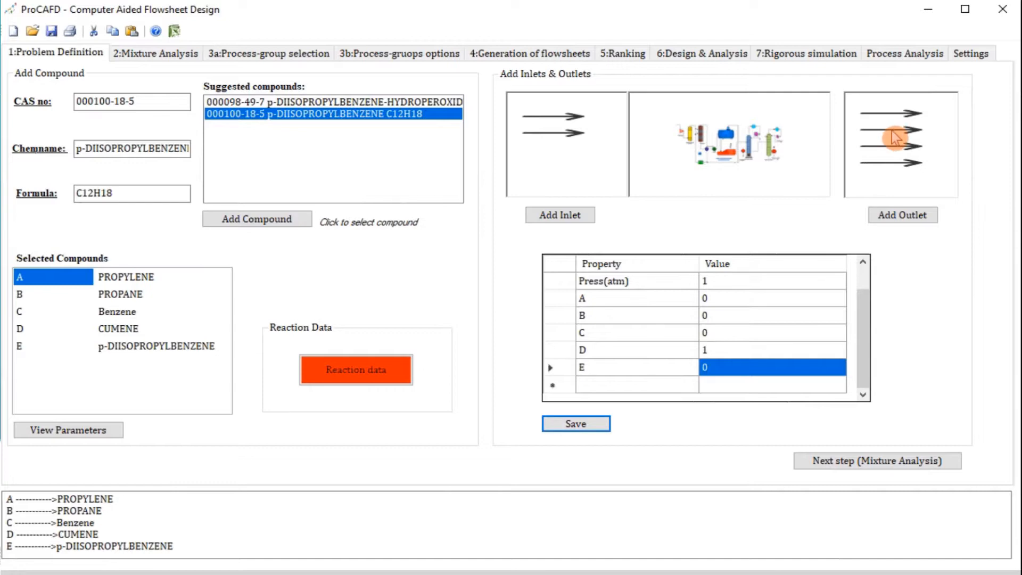
click(748, 332)
click(748, 332)
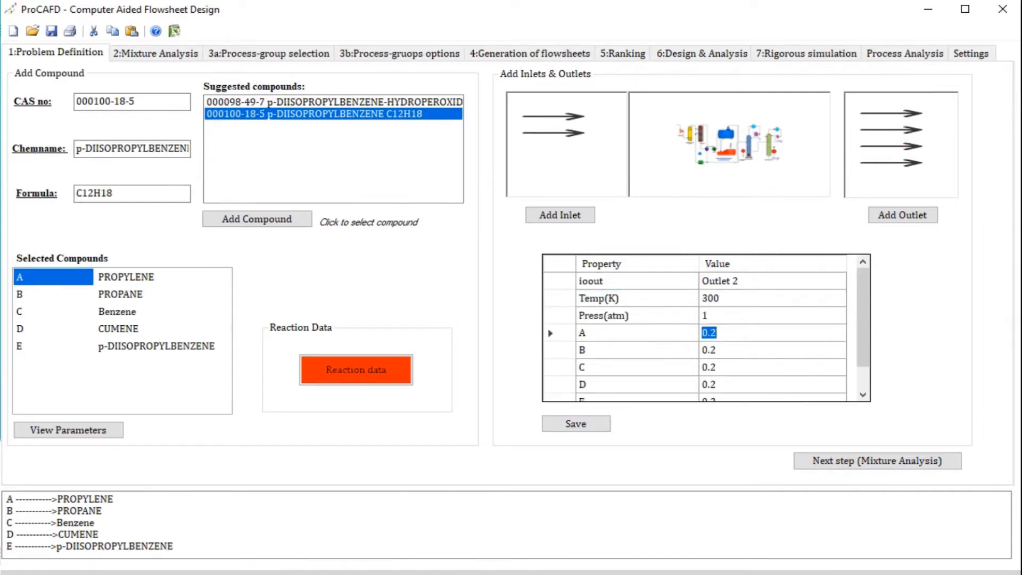
text(0)
click(746, 350)
text(0)
click(751, 366)
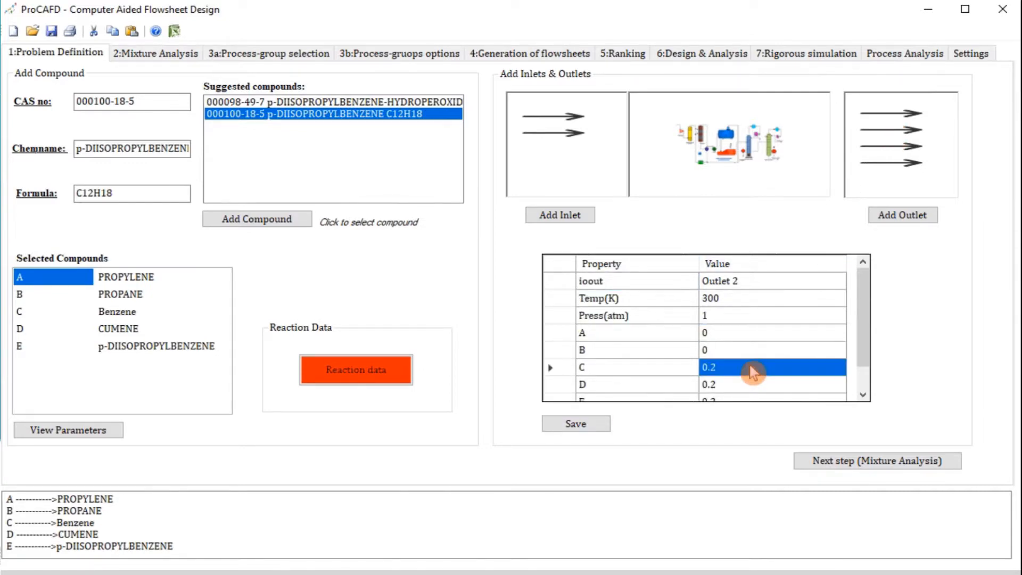
text(0)
Step: Set compound D to 0 and compound E to 1 in outlet 2, and save the stream
scroll(751, 367, down, 1)
click(750, 350)
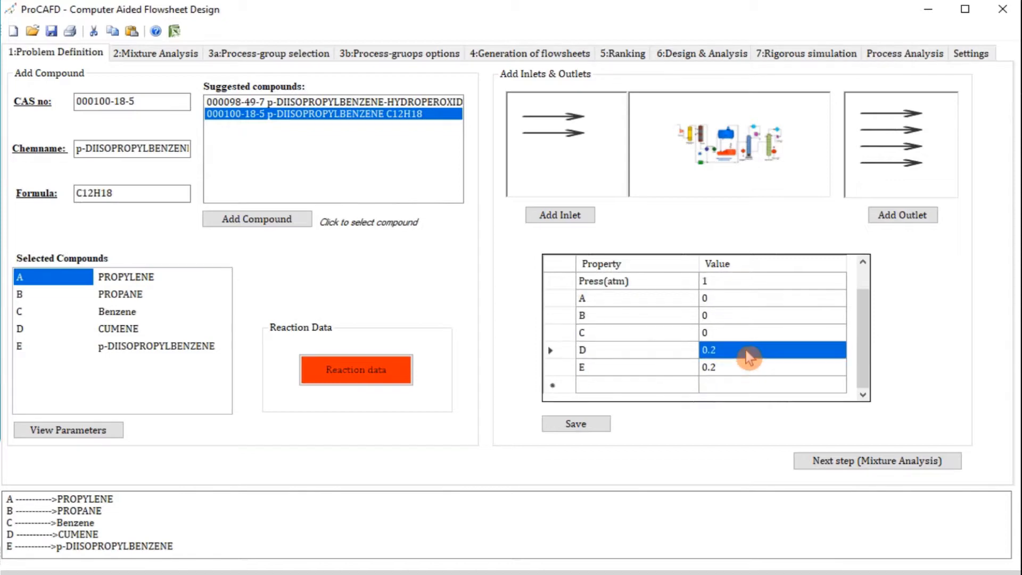
text(0)
click(743, 373)
text(1)
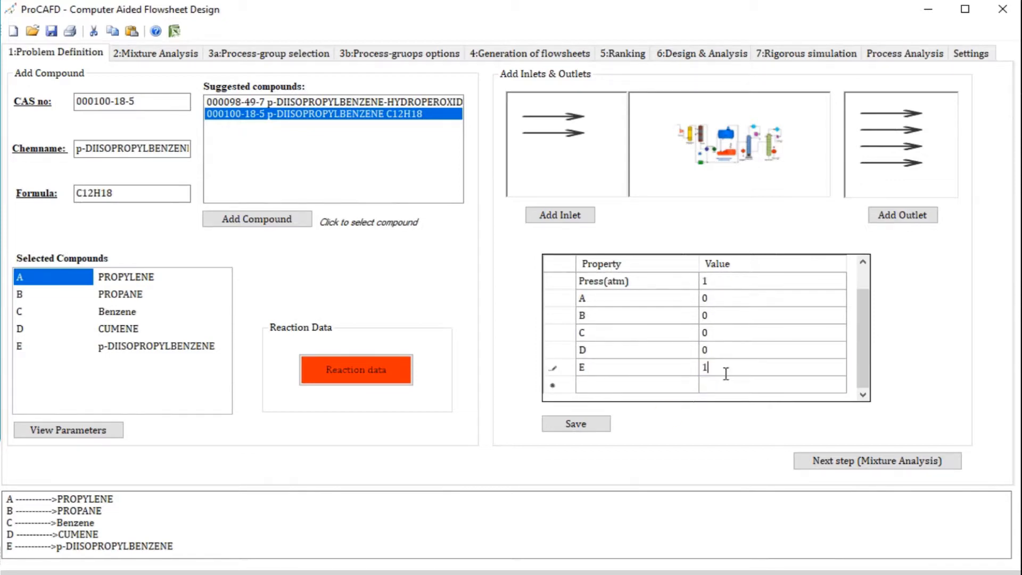
click(602, 428)
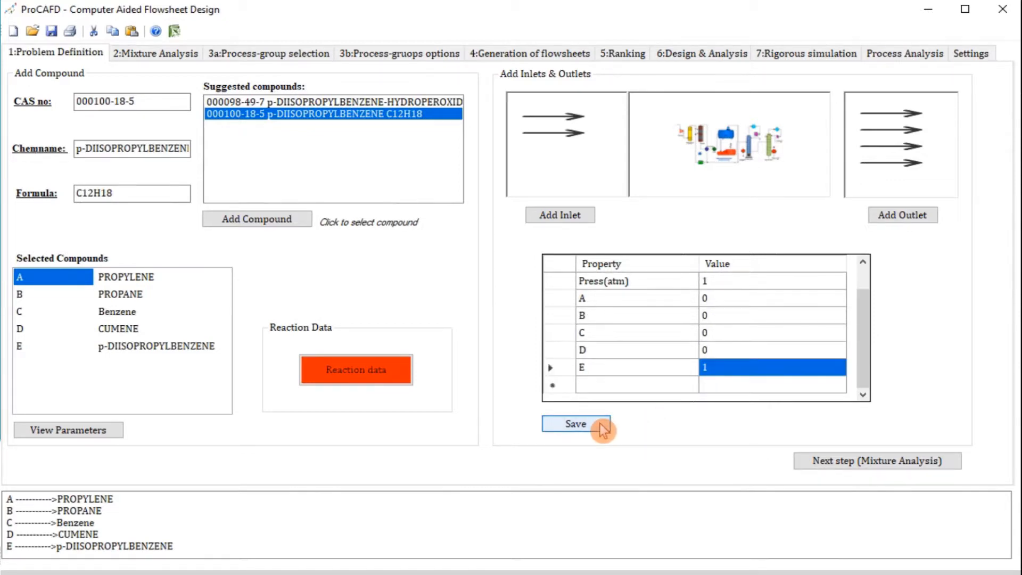
Step: For outlet 3, set the fractions of compounds A and B to 0.5 each
click(892, 149)
click(743, 334)
click(735, 333)
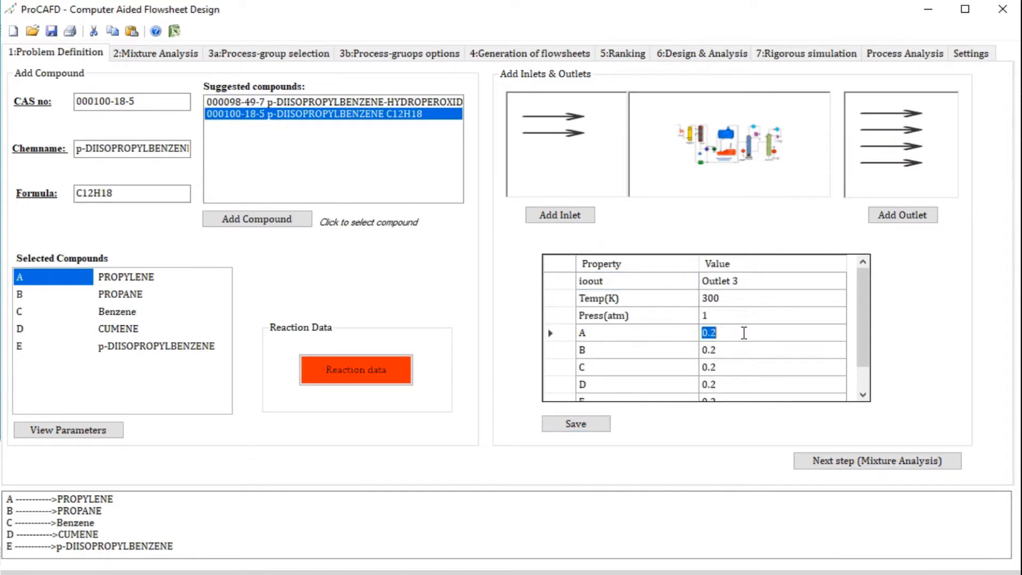
text(0.5)
click(747, 349)
click(746, 350)
text(0.5)
Step: Set the fractions of compounds C, D and E in outlet 3 to 0 and save the stream
click(743, 367)
click(741, 367)
text(0)
click(739, 385)
click(739, 384)
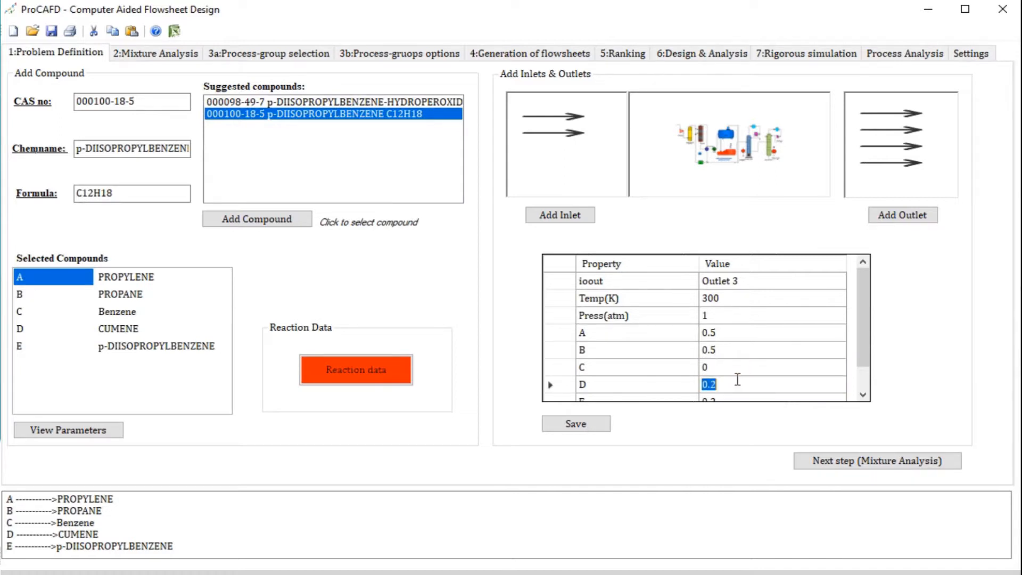
text(0)
scroll(740, 379, down, 1)
click(740, 367)
click(741, 368)
text(0)
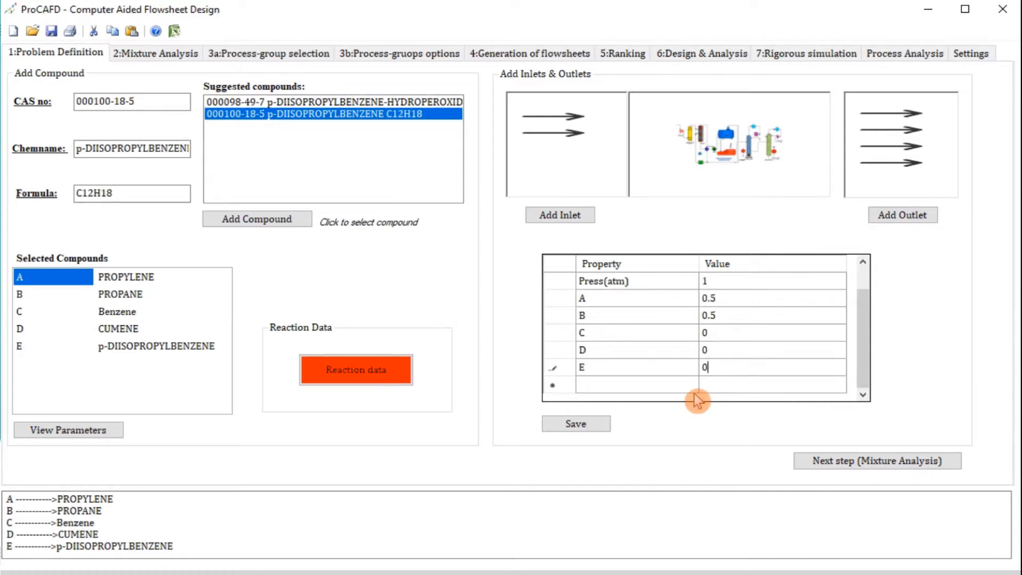
click(605, 426)
Step: For outlet 4, set the fractions of compounds A and B to 0 and compound C to 1
click(878, 171)
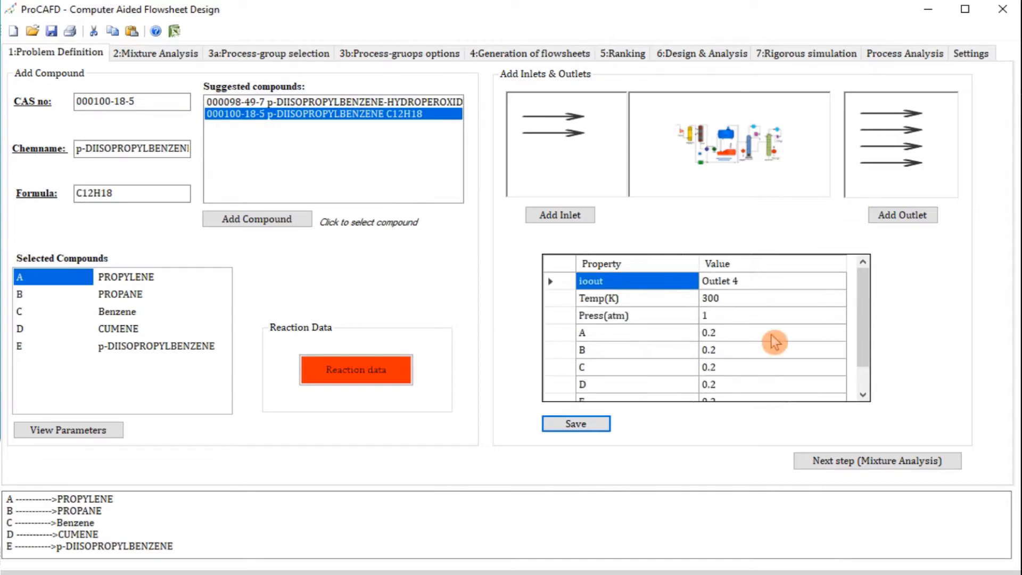
click(764, 333)
click(765, 332)
text(0)
click(760, 350)
click(760, 350)
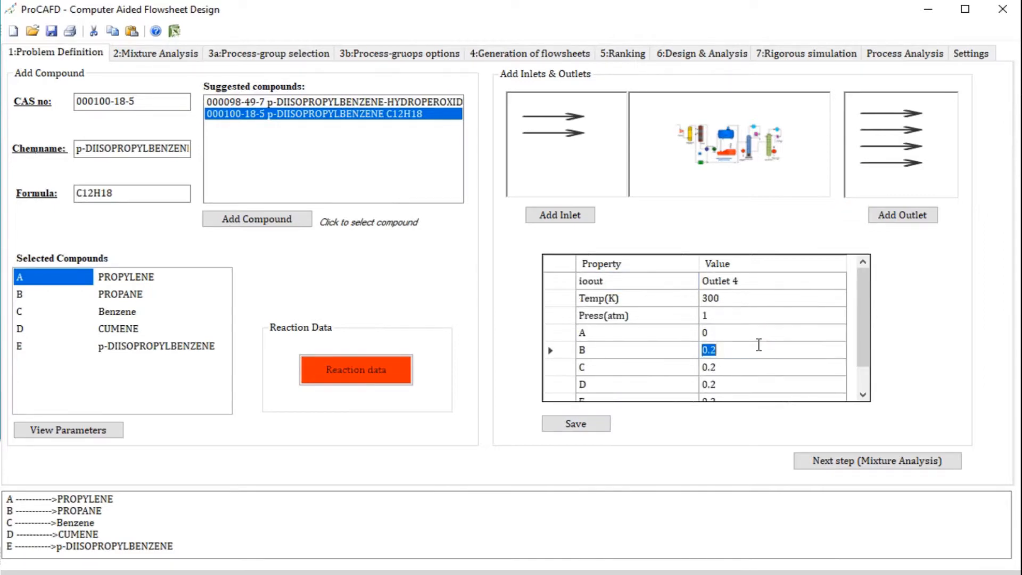
text(0)
click(752, 370)
click(749, 371)
text(0)
double_click(750, 372)
text(1)
Step: Set the fractions of compounds D and E in outlet 4 to 0 and save the stream
click(743, 388)
text(0)
scroll(737, 388, down, 1)
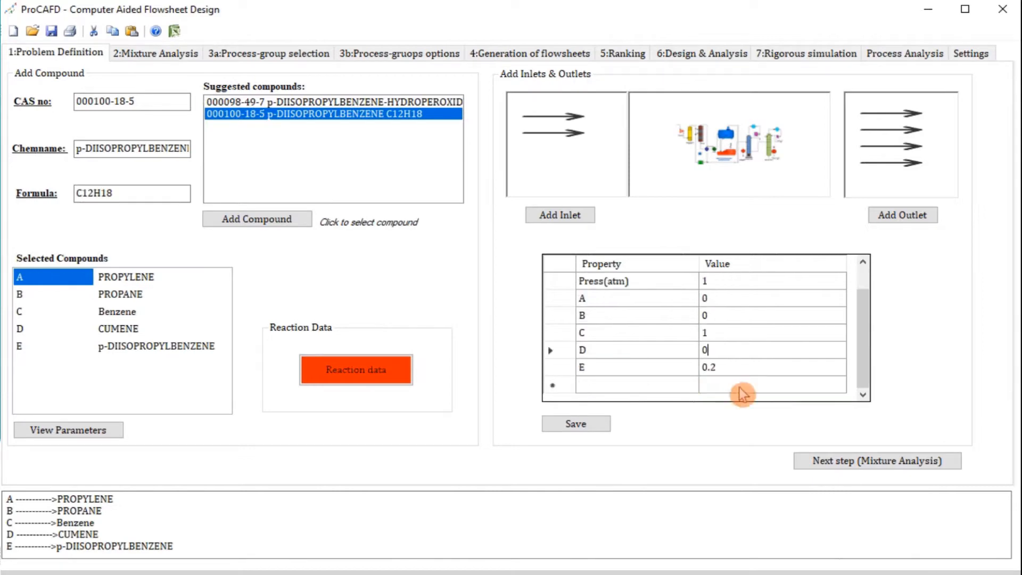
click(742, 368)
click(756, 366)
text(0)
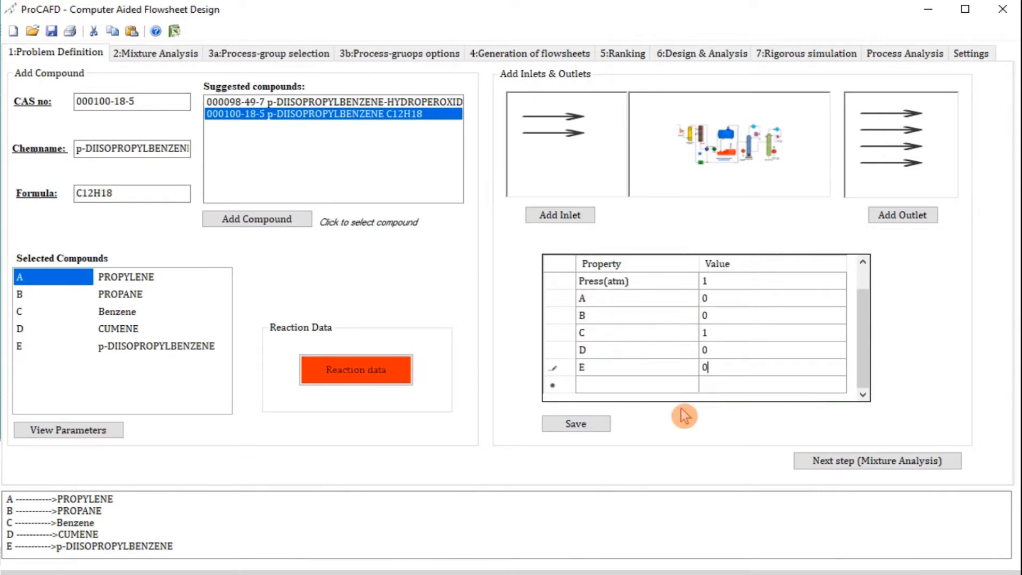
click(597, 424)
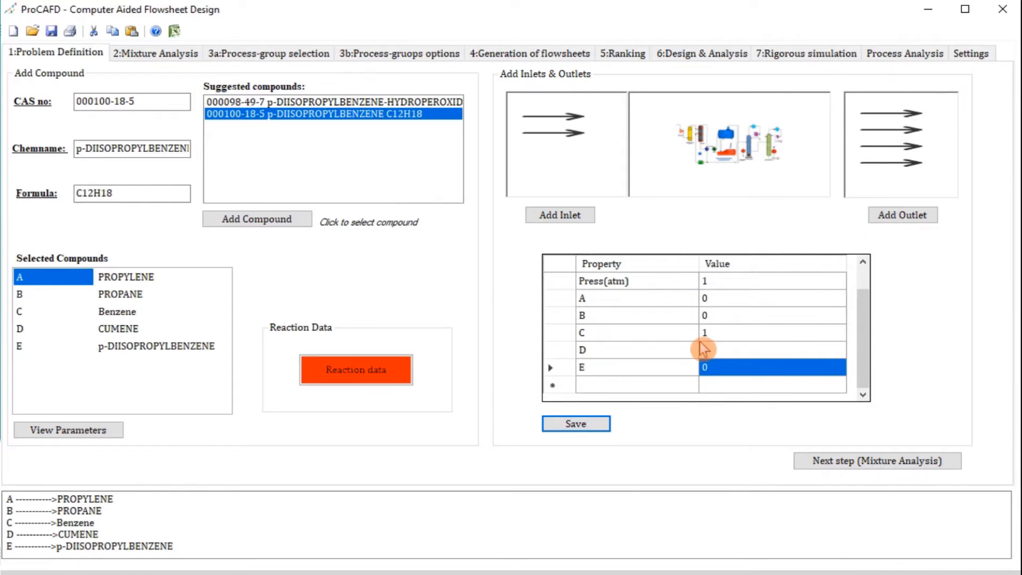
Step: Open the reaction data and set the stoichiometric coefficients of PROPYLENE and Benzene to -1 as reactants
click(393, 376)
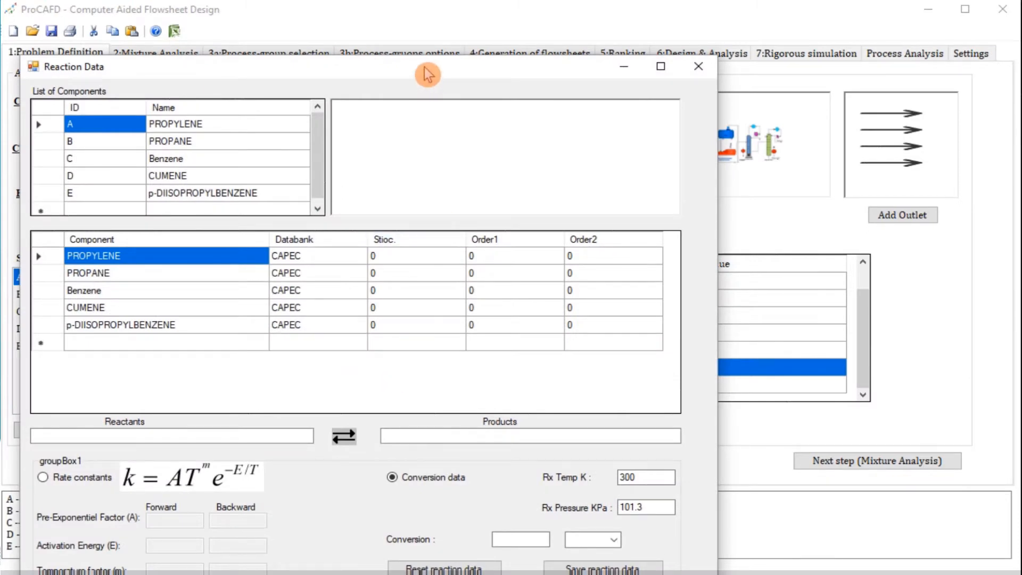
drag(428, 74, 496, 52)
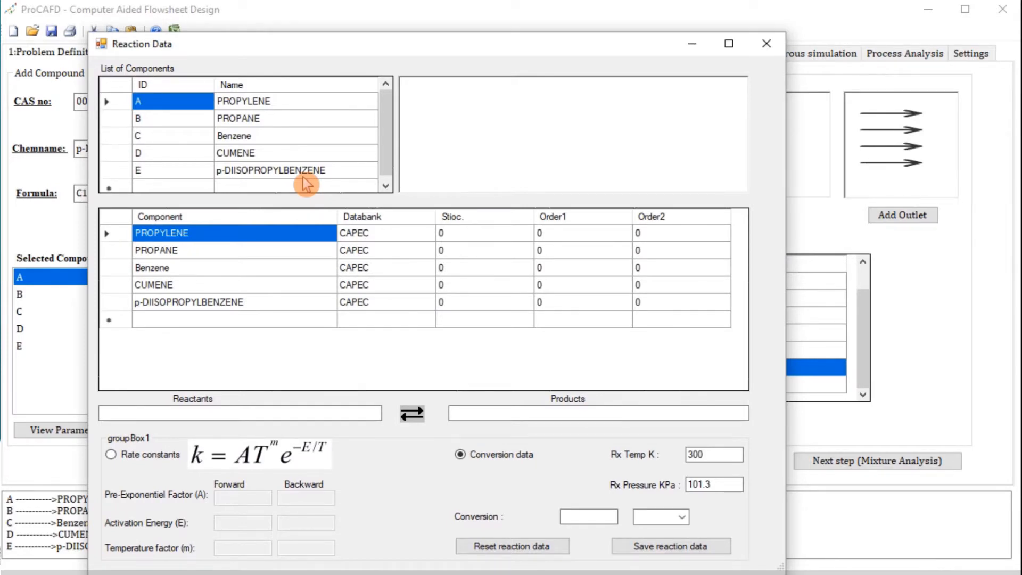
click(472, 232)
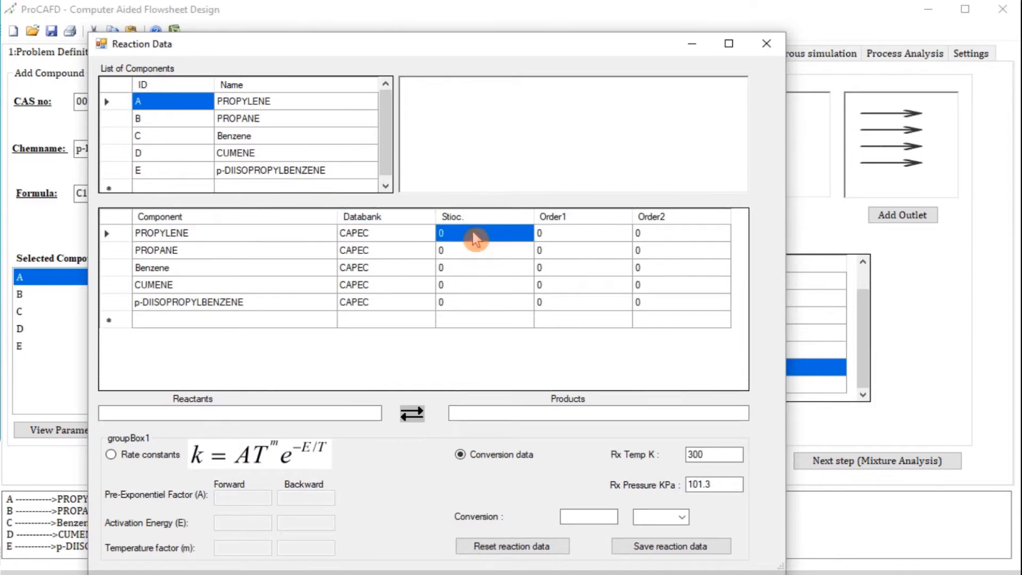
click(473, 232)
text(-)
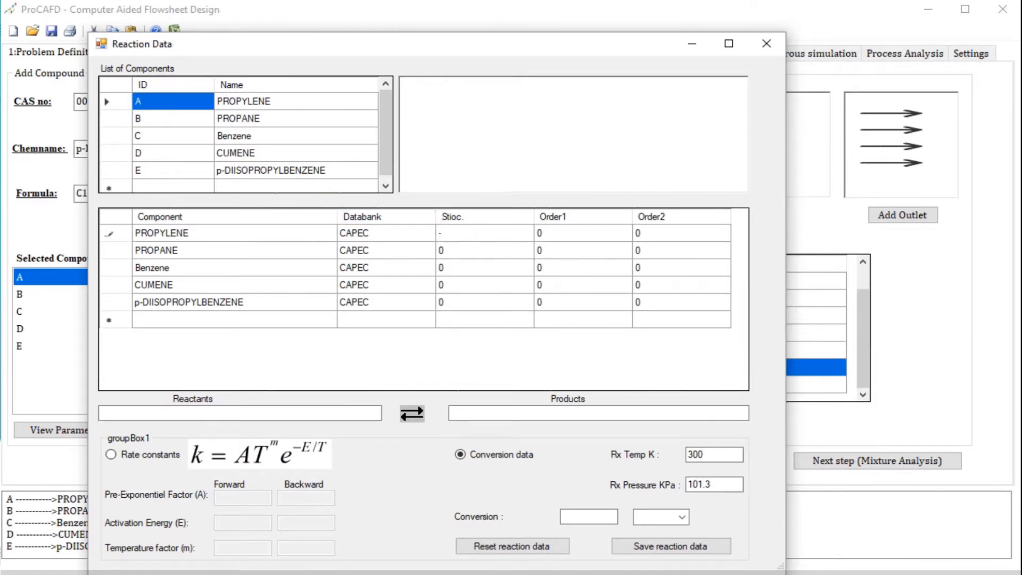
text(1)
click(477, 270)
click(478, 270)
text(-1)
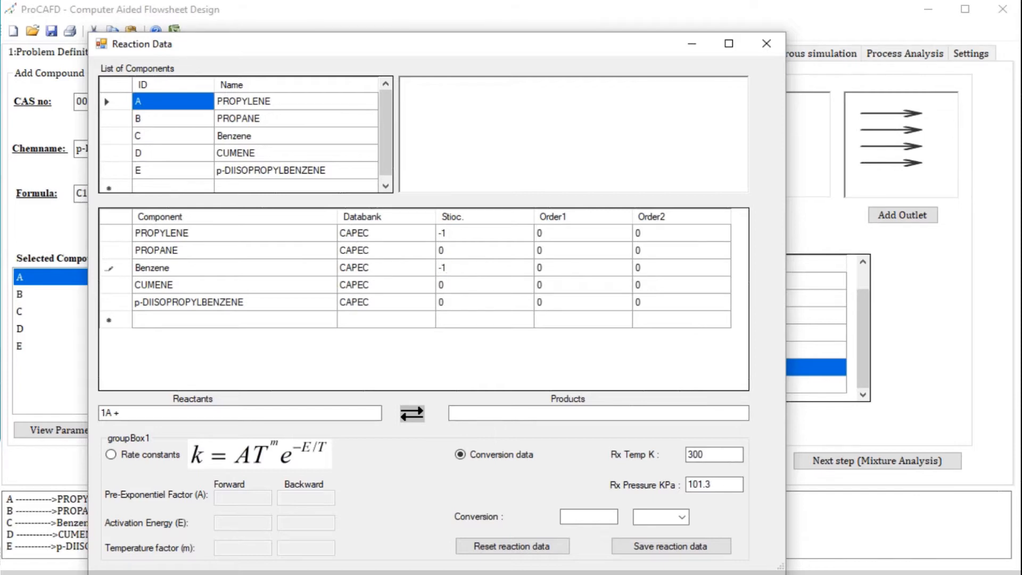
Step: Set the stoichiometric coefficient of CUMENE to 1 as the reaction product
click(480, 285)
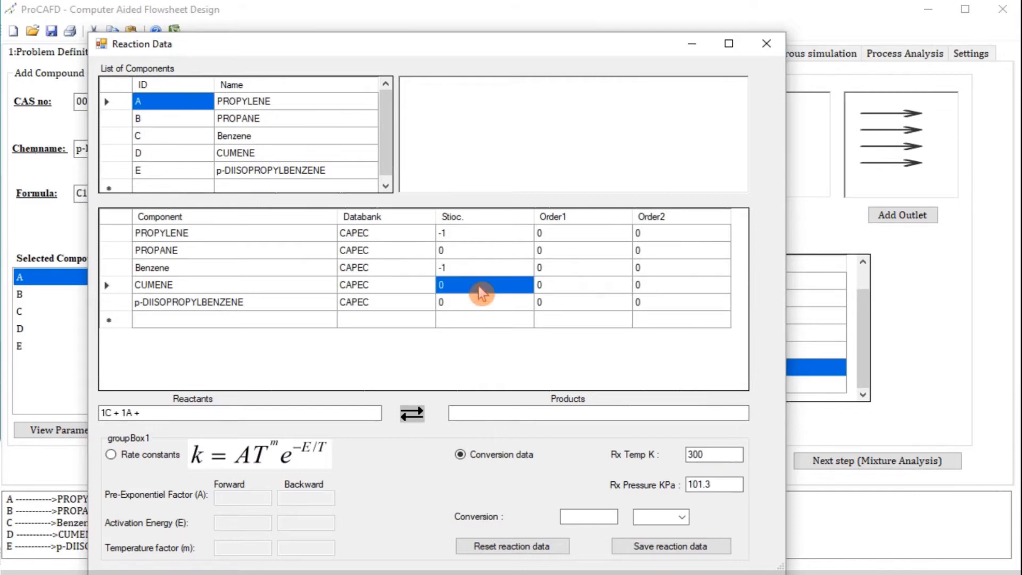
click(479, 286)
text(1)
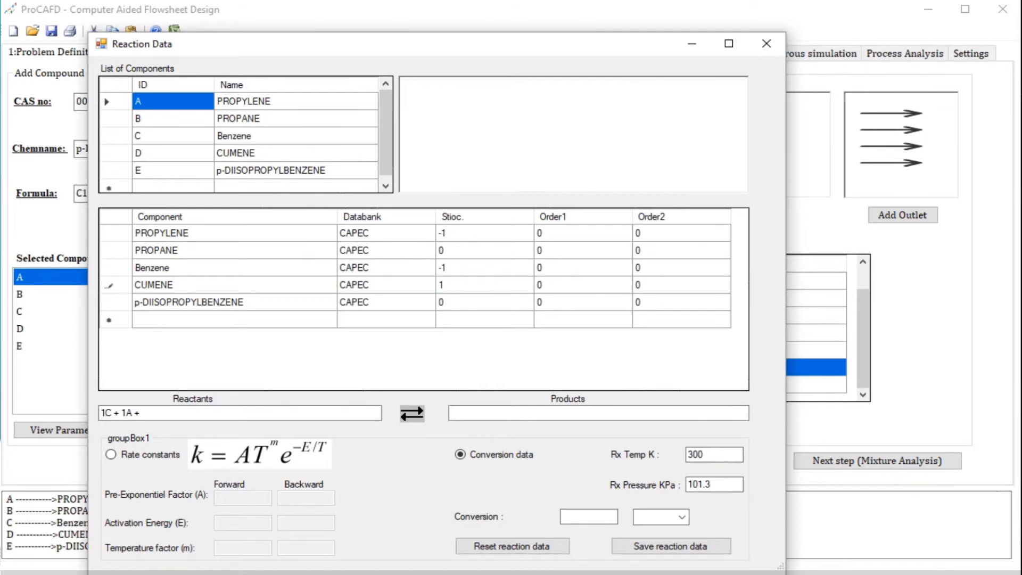
click(475, 303)
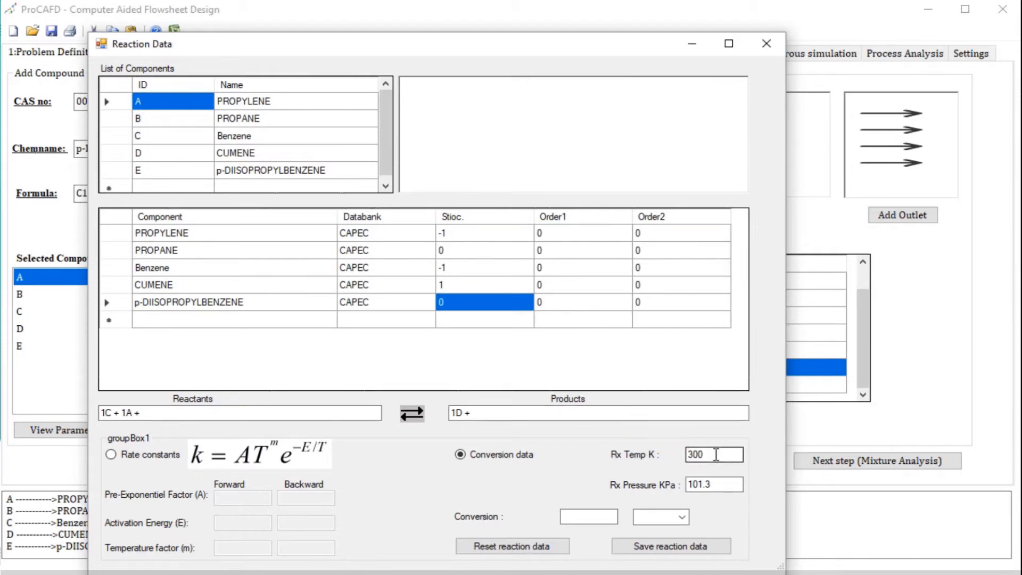
Step: Set the reaction temperature to 600 K and the conversion to .75 for compound C, and save the first reaction
drag(717, 454, 681, 464)
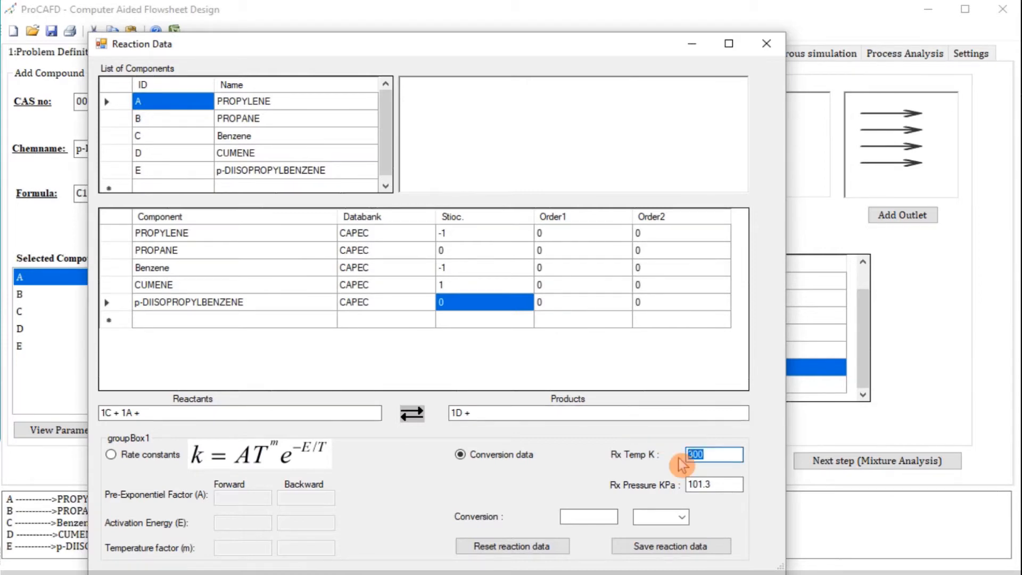
text(600)
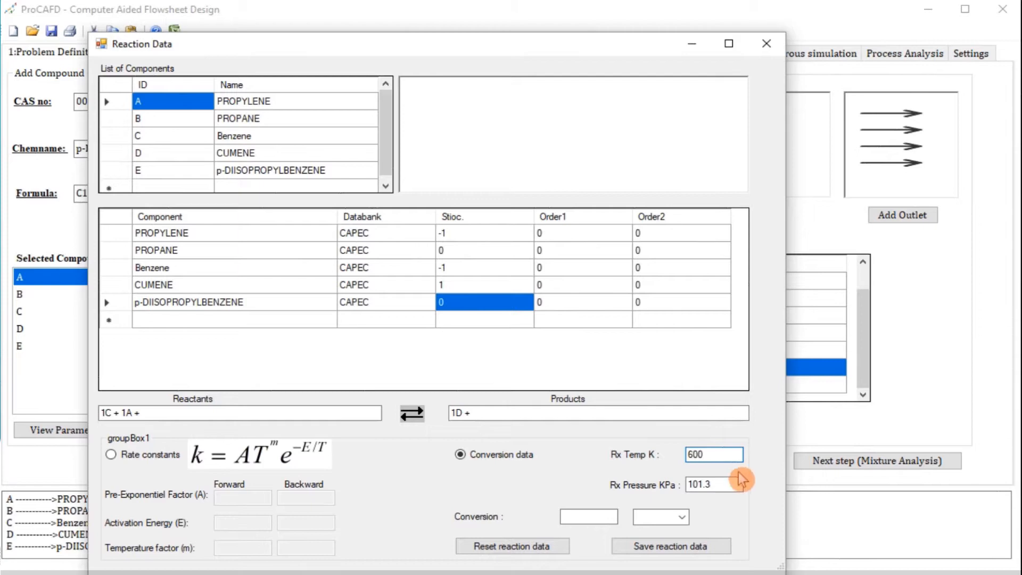
click(602, 512)
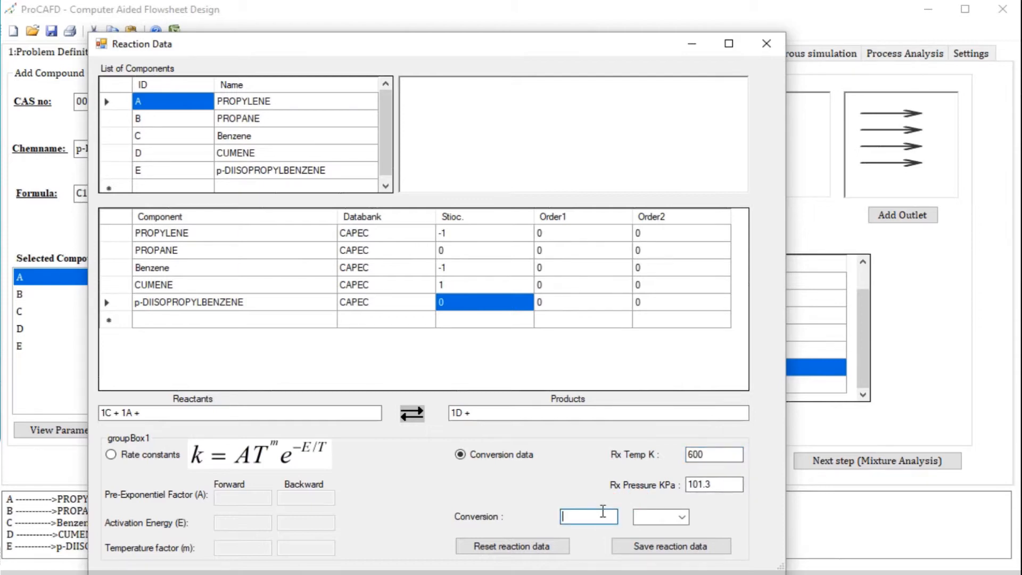
text(.75)
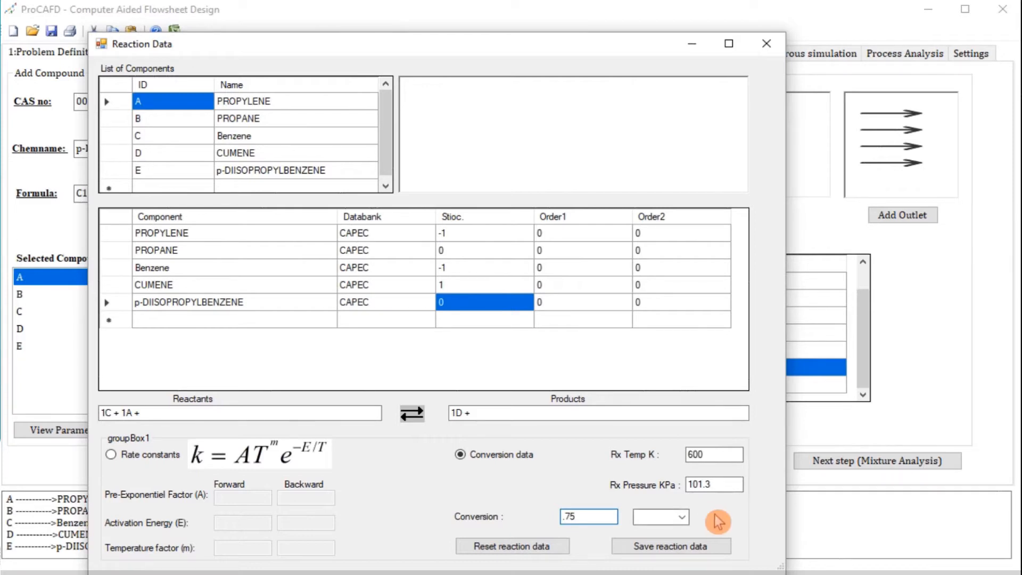
click(683, 518)
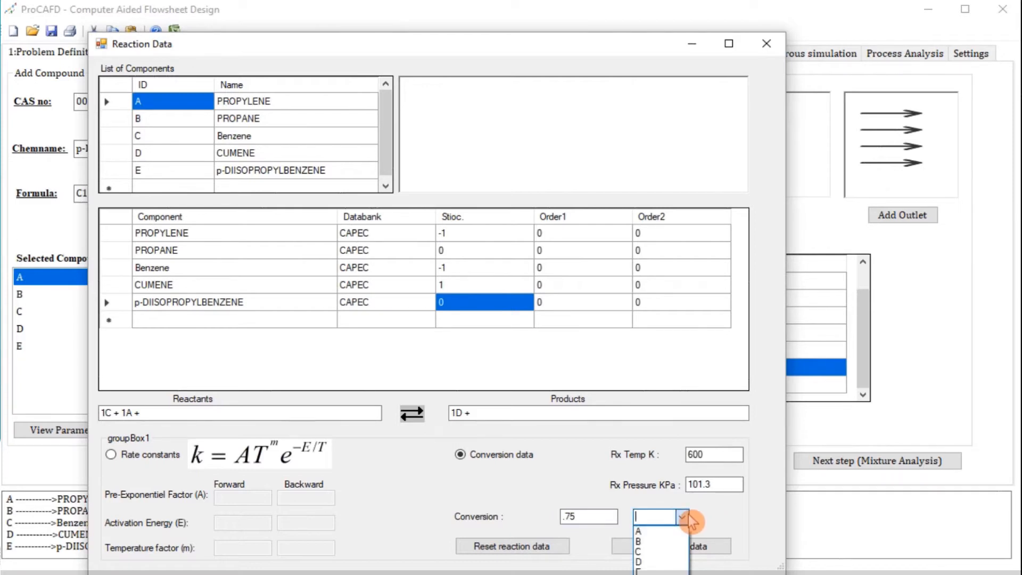
click(658, 555)
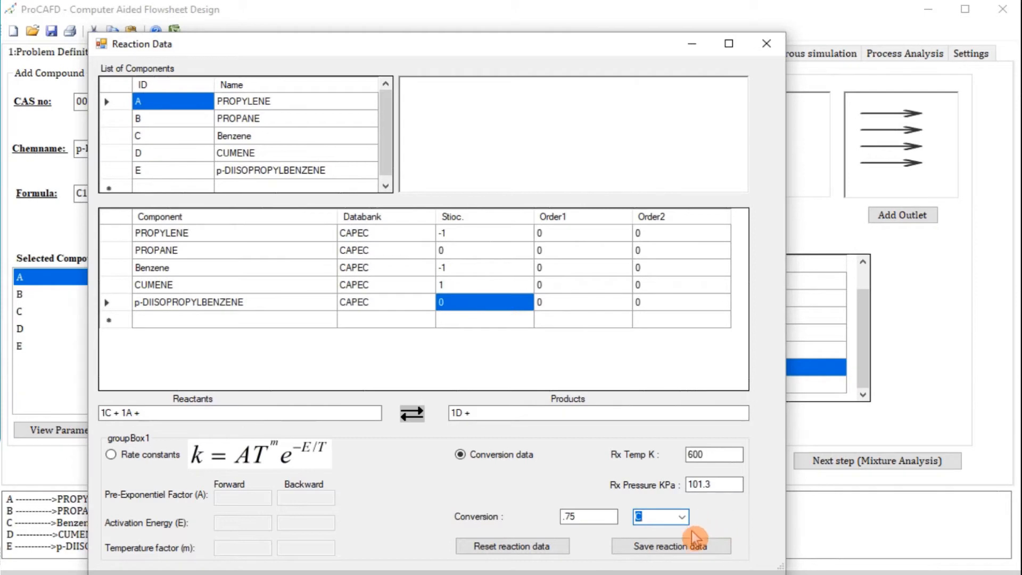
click(691, 548)
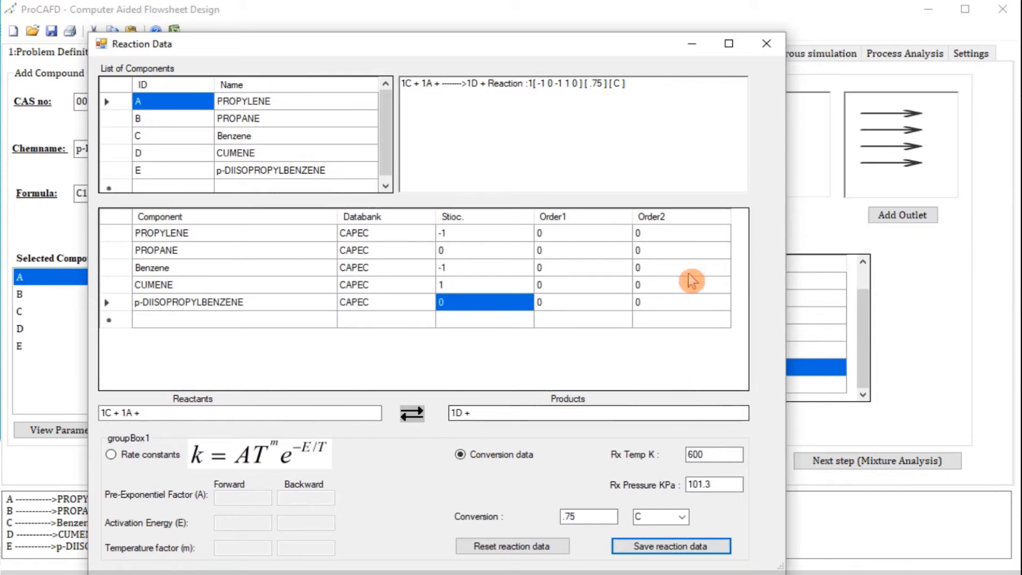
Step: For the second reaction, set the stoichiometric coefficients of Benzene to 0, CUMENE to -1 and p-DIISOPROPYLBENZENE to 1
click(483, 233)
click(482, 232)
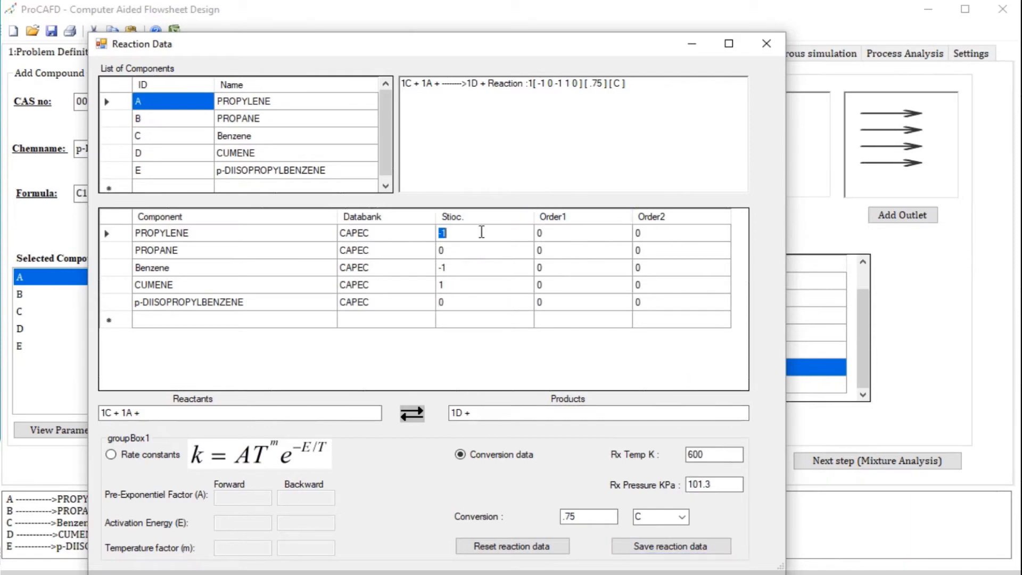
click(475, 266)
click(475, 266)
text(0)
click(467, 286)
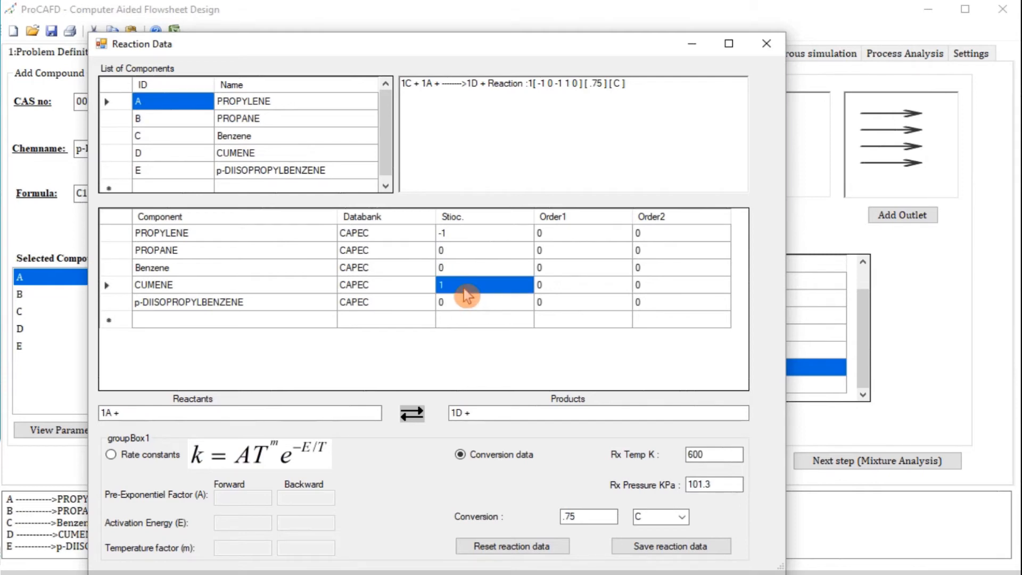
click(464, 287)
text(-1)
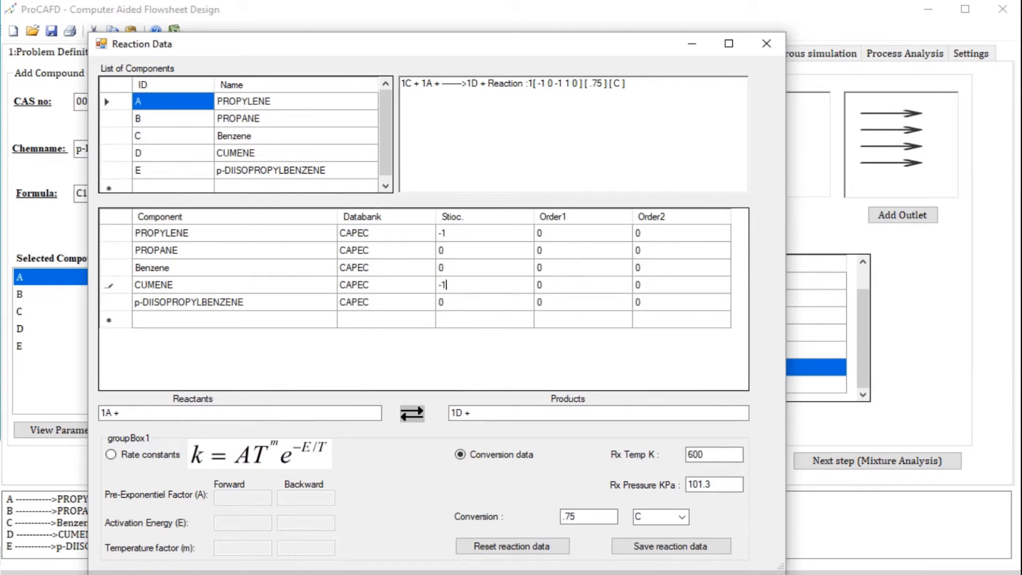
click(461, 303)
click(461, 303)
text(1)
Step: Set the second reaction's conversion to .15 for compound D and save the reaction
click(601, 517)
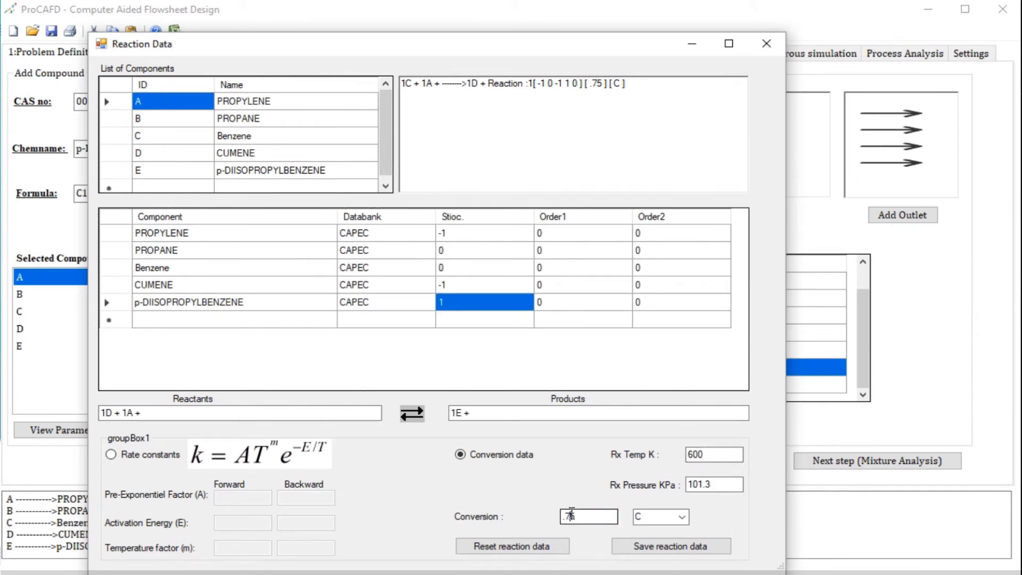
key(BackSpace)
text(1)
click(681, 517)
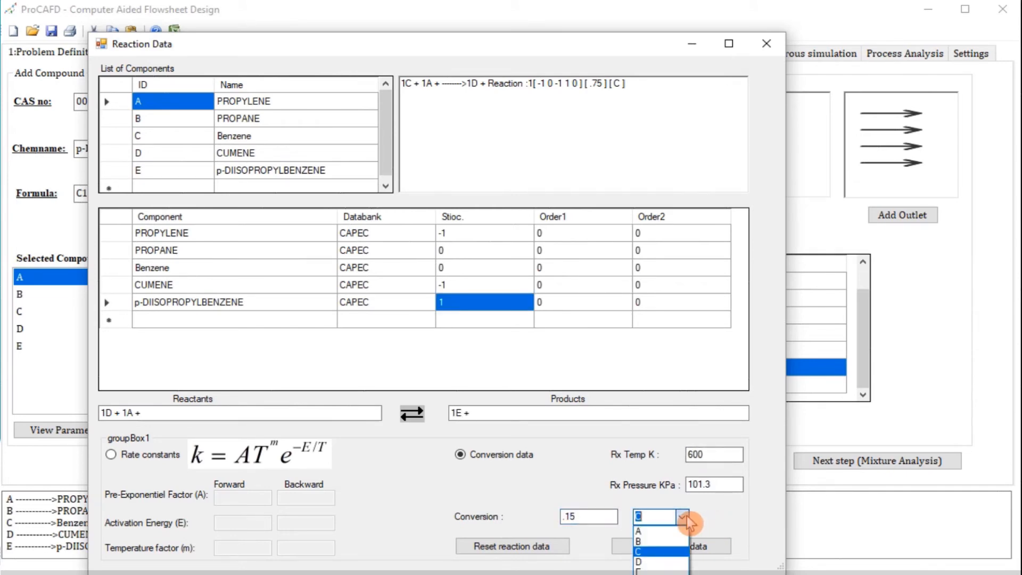
click(673, 563)
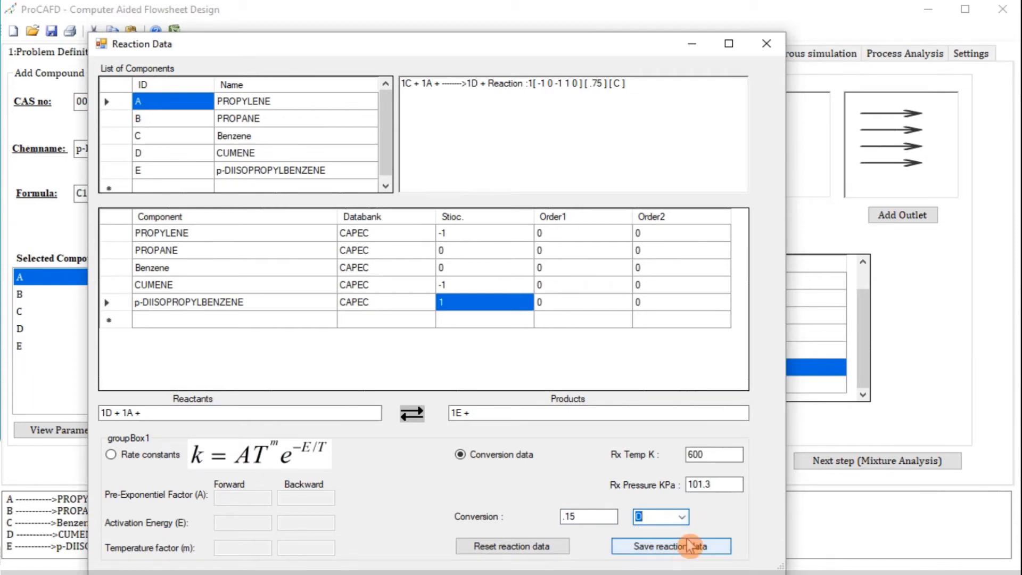
click(691, 548)
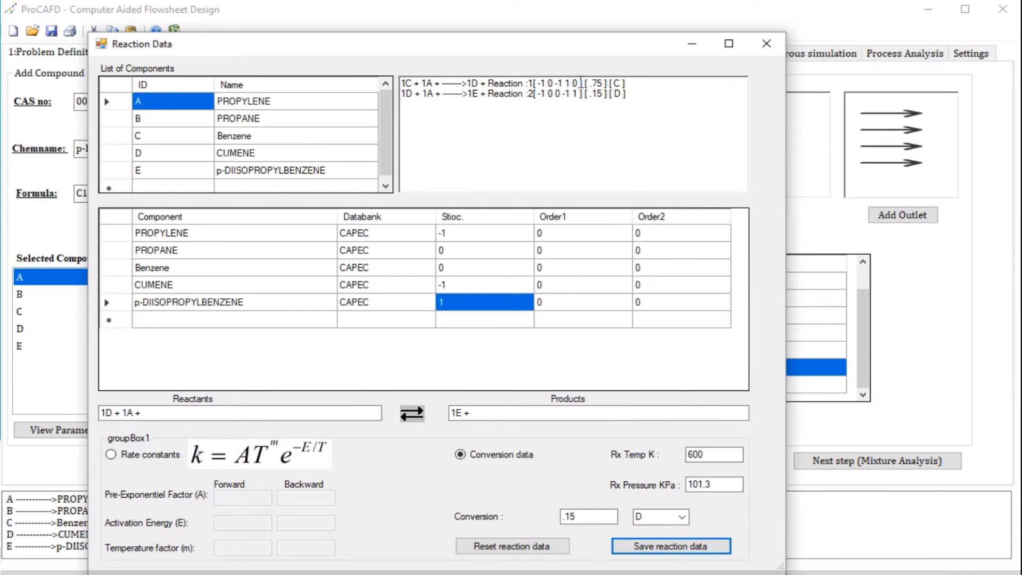
Step: Review the saved reaction entries and close the reaction data window
click(408, 84)
click(458, 82)
click(623, 82)
click(767, 43)
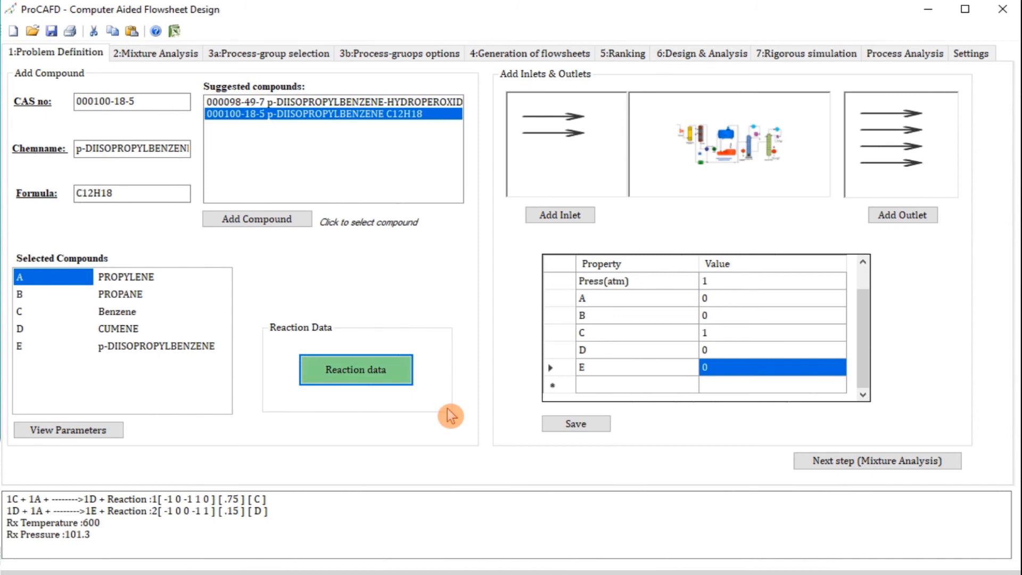
Step: Examine the problem definition log for the listed compounds, both reactions, and the reaction temperature and pressure
click(248, 506)
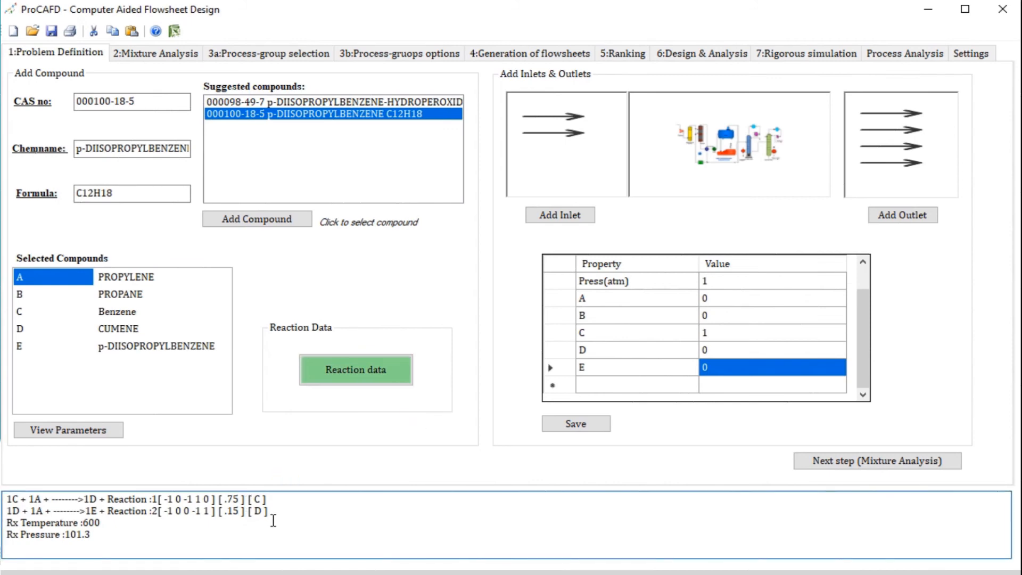
key(Up)
key(Up)
key(Up)
key(Up)
key(Up)
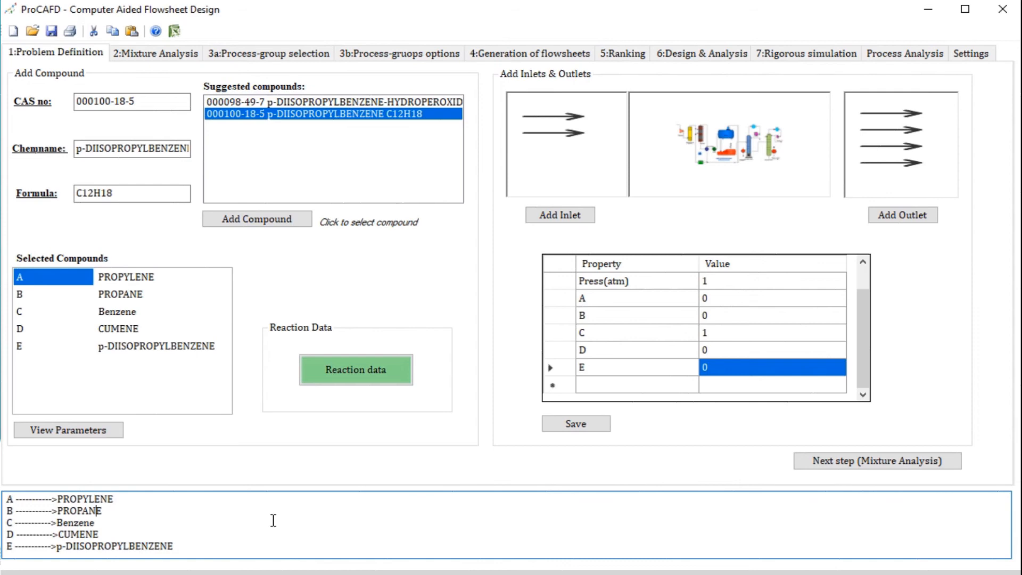
key(Down)
key(Down)
key(Down)
key(Down)
key(Down)
key(Down)
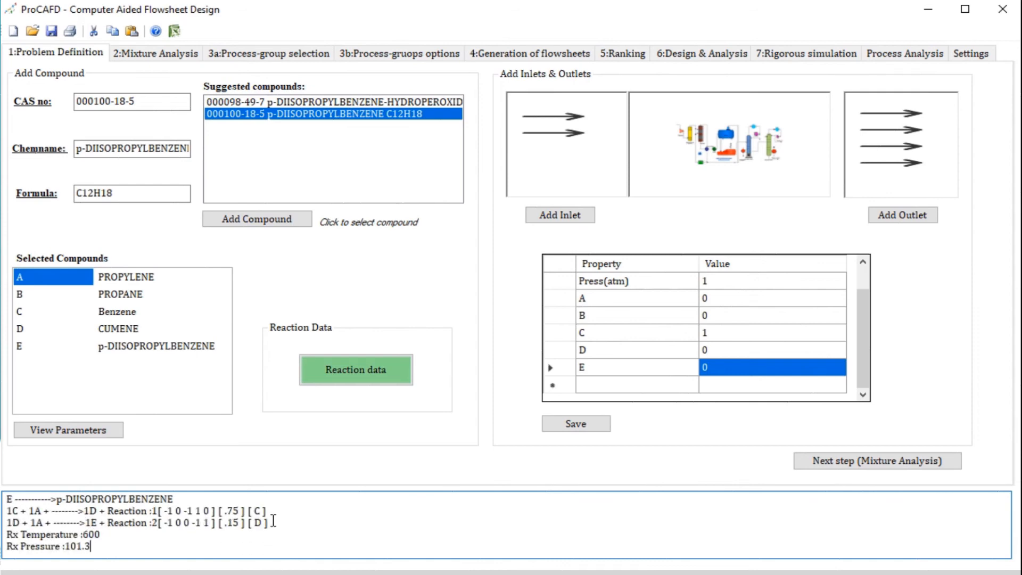